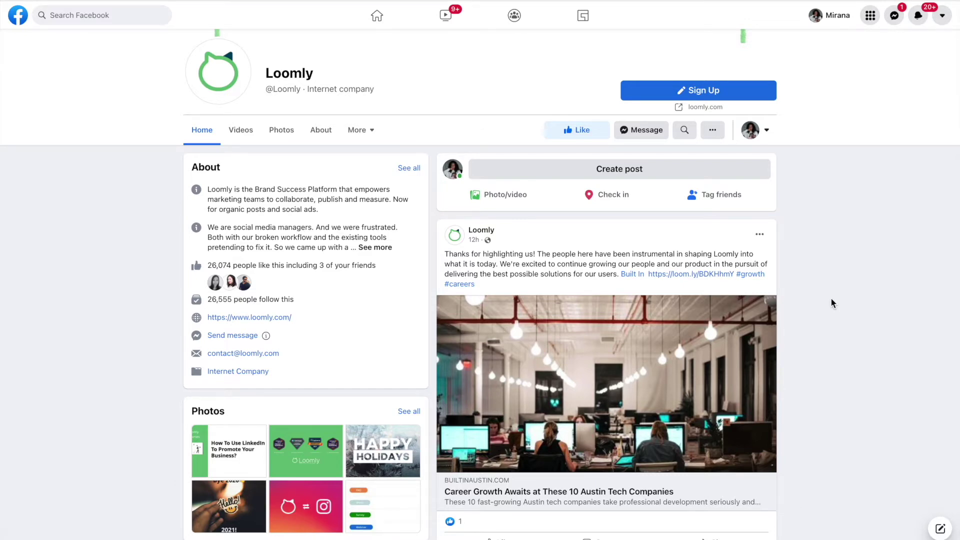
# From the dashboard, open the Loomly calendar's list of posts.
pyautogui.scroll(-2, 831, 302)
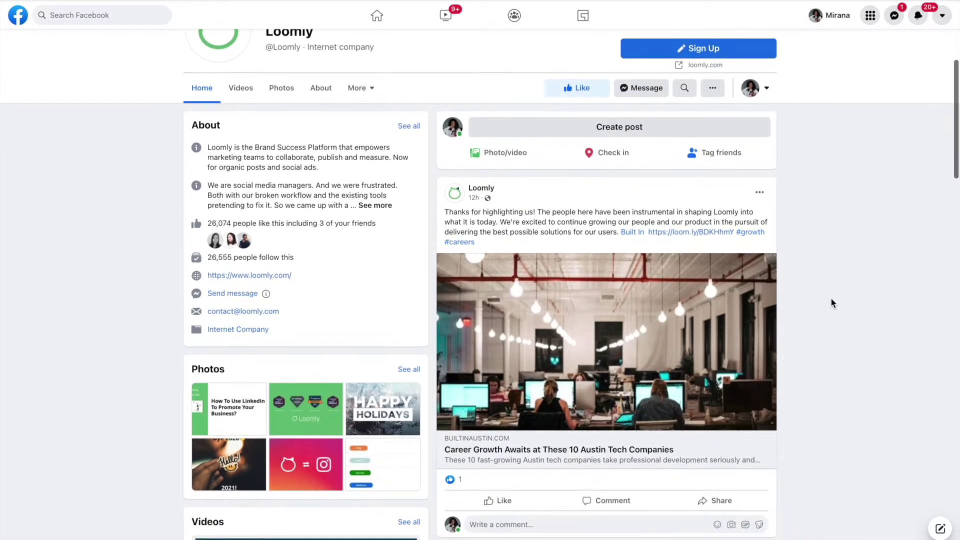
pyautogui.scroll(-2, 831, 302)
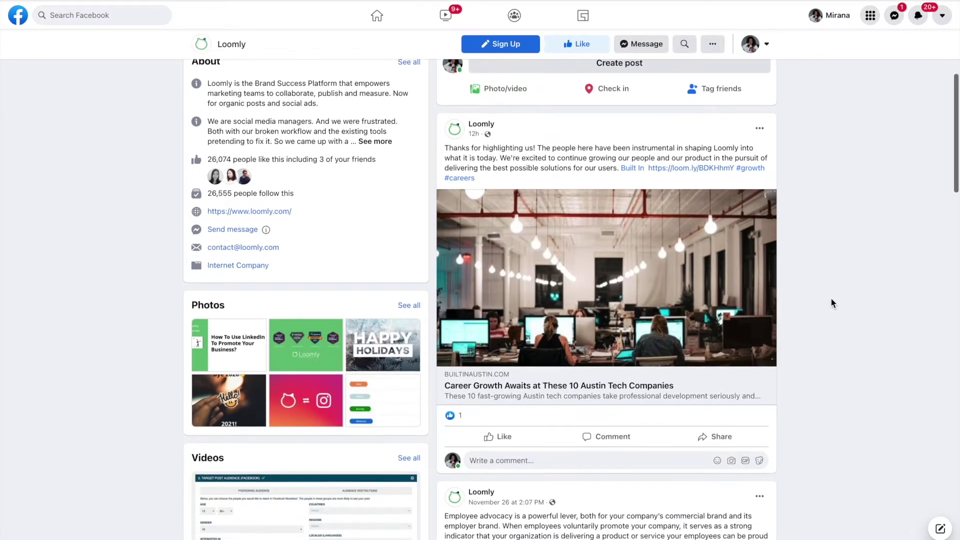
pyautogui.scroll(-2, 831, 303)
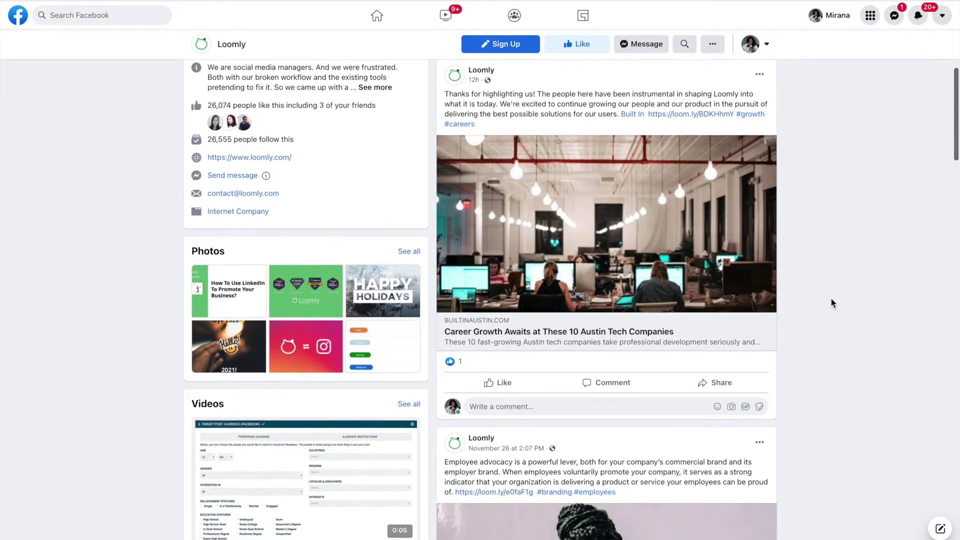
pyautogui.scroll(-2, 831, 300)
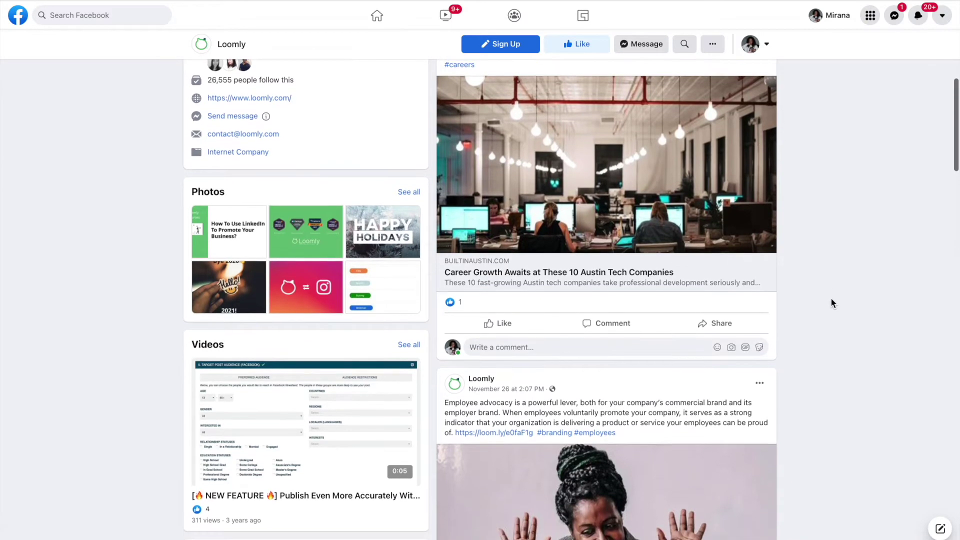
pyautogui.scroll(-2, 831, 303)
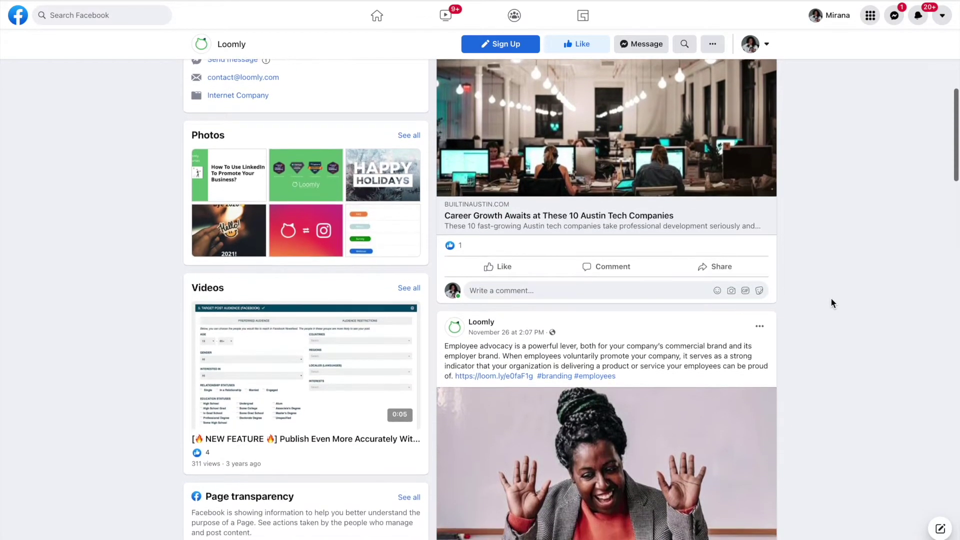
pyautogui.scroll(-2, 831, 302)
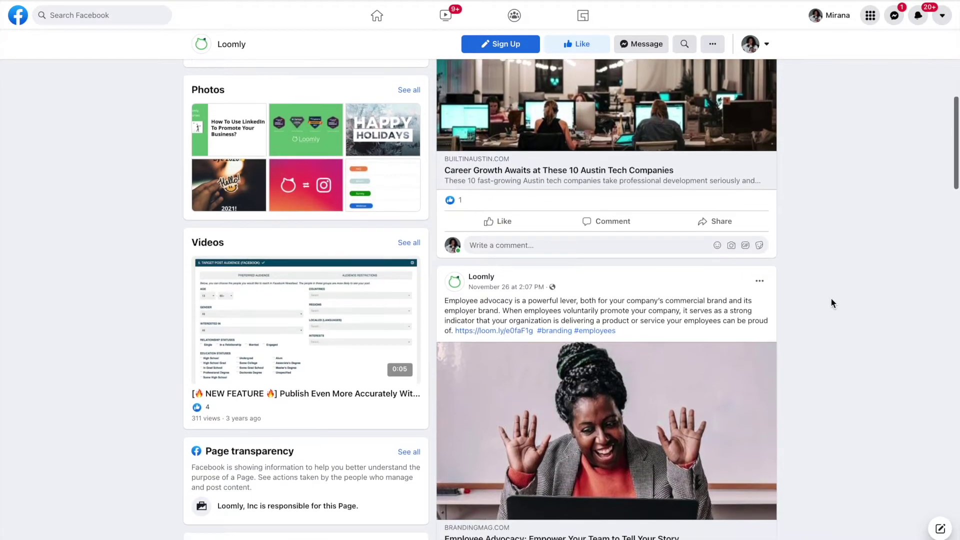
pyautogui.scroll(-1, 831, 303)
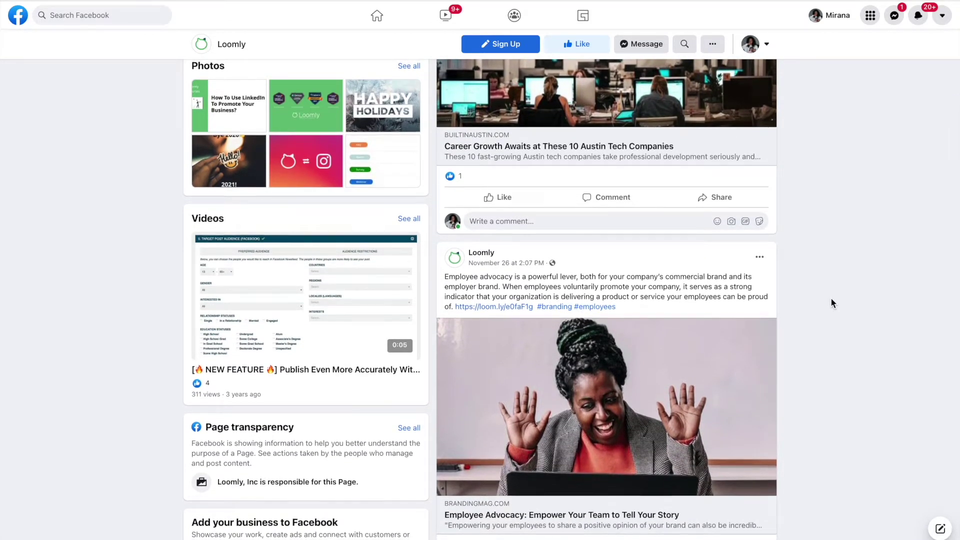
pyautogui.scroll(1, 831, 302)
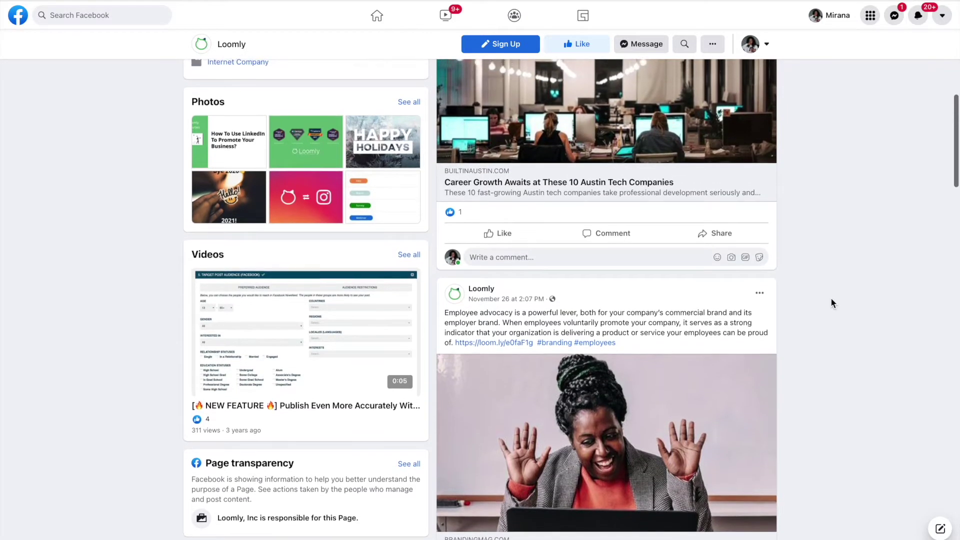
pyautogui.scroll(2, 831, 303)
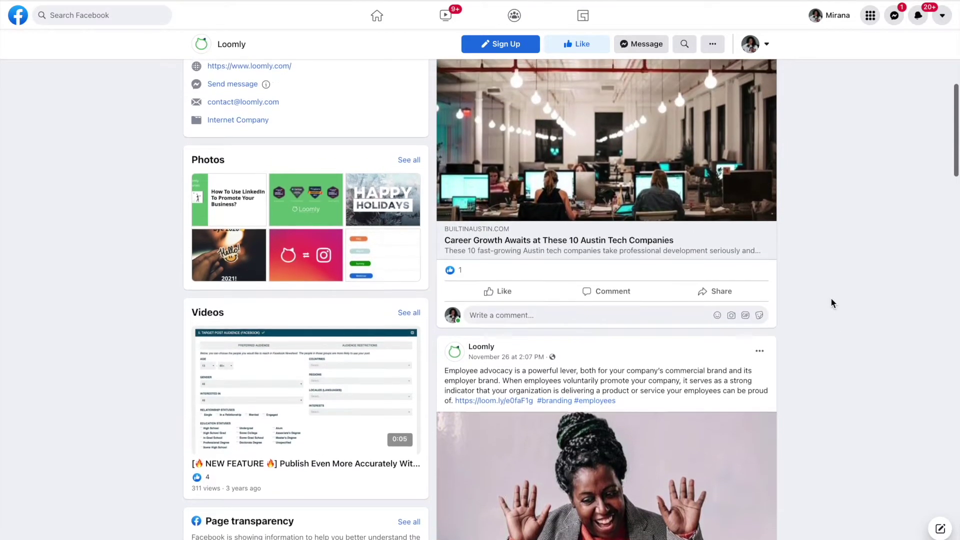
pyautogui.scroll(2, 831, 303)
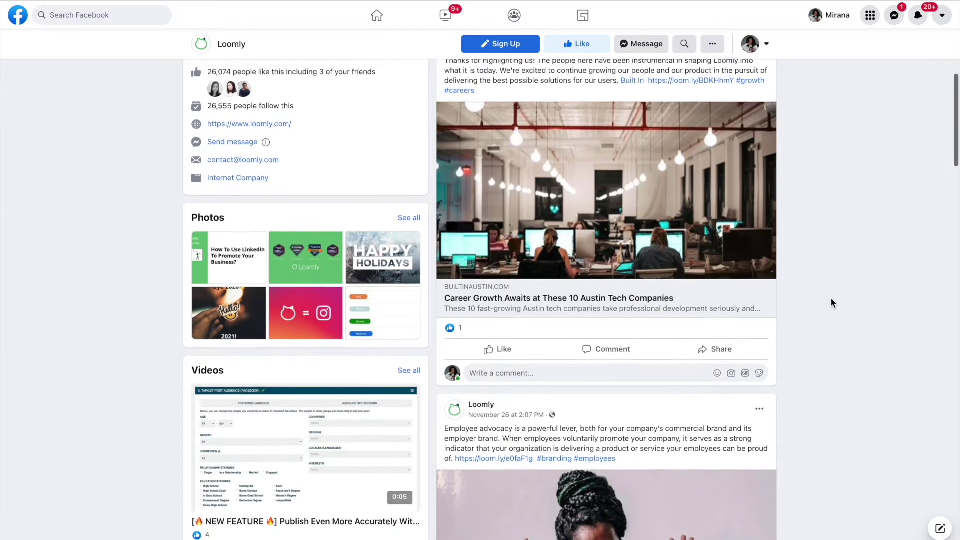
pyautogui.scroll(1, 831, 303)
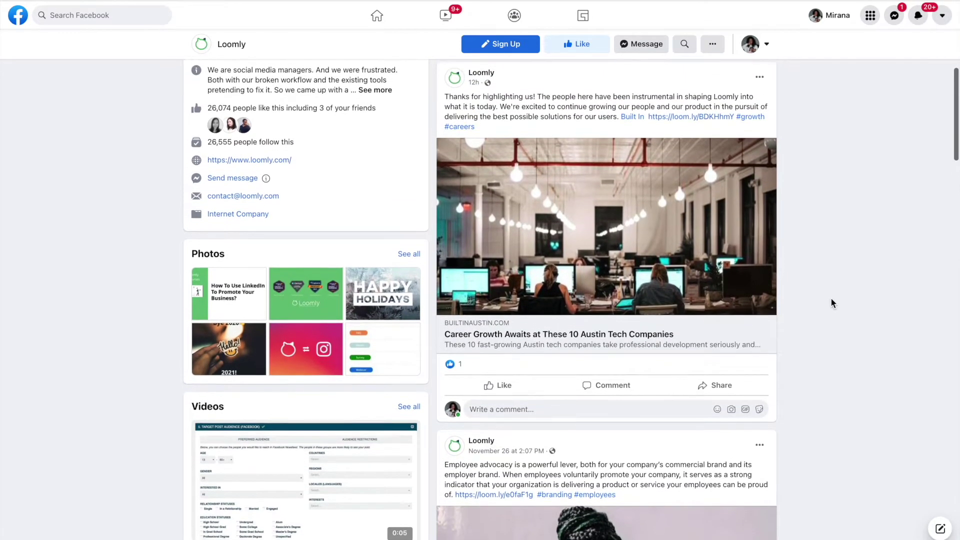
pyautogui.scroll(2, 831, 303)
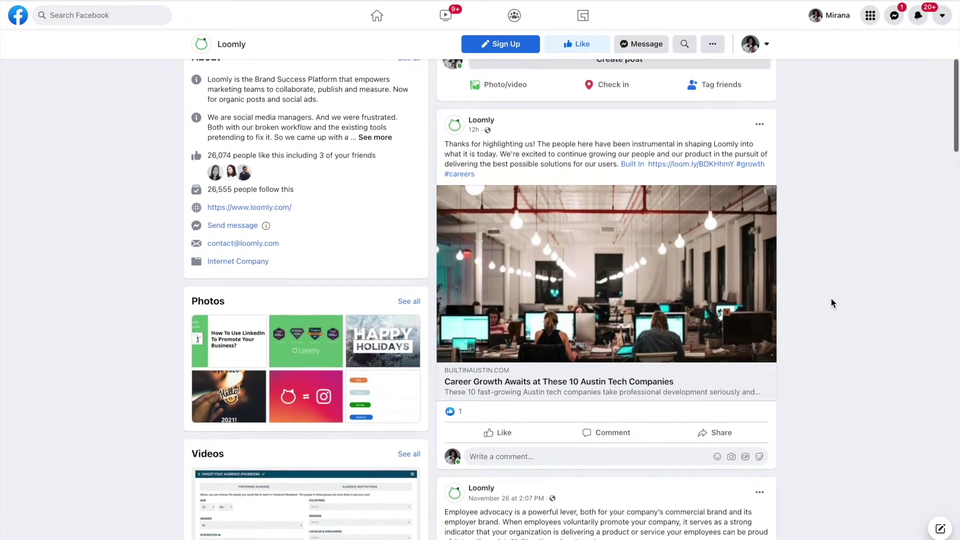
pyautogui.scroll(2, 831, 300)
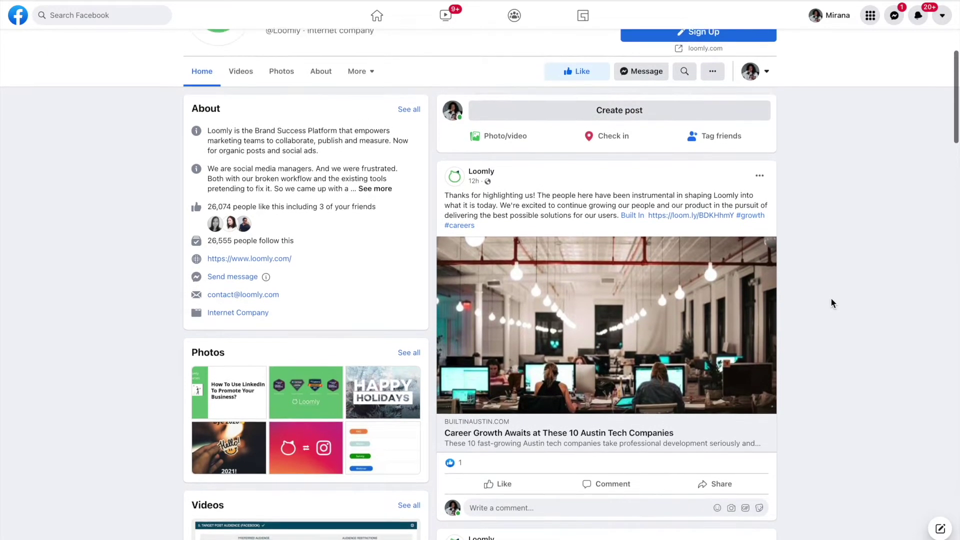
pyautogui.scroll(2, 831, 303)
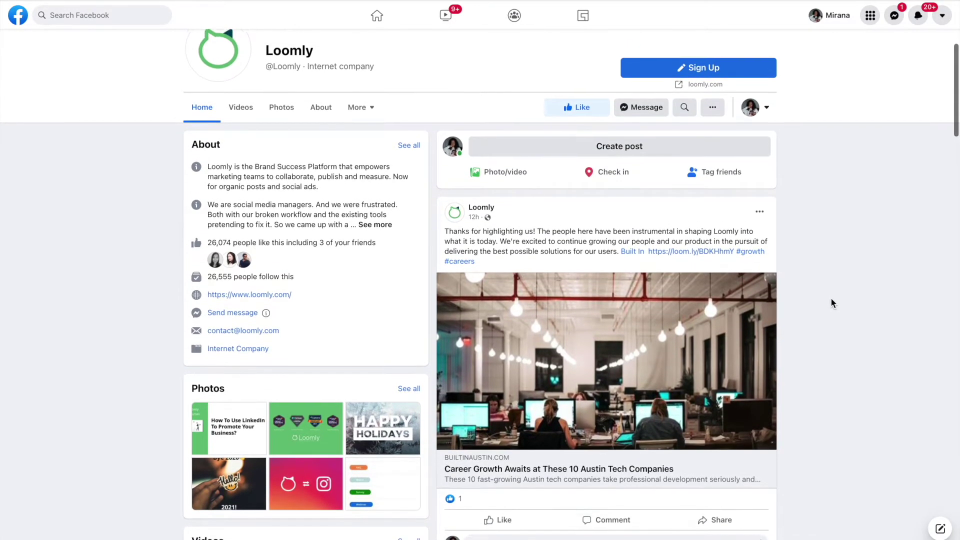
pyautogui.scroll(1, 831, 303)
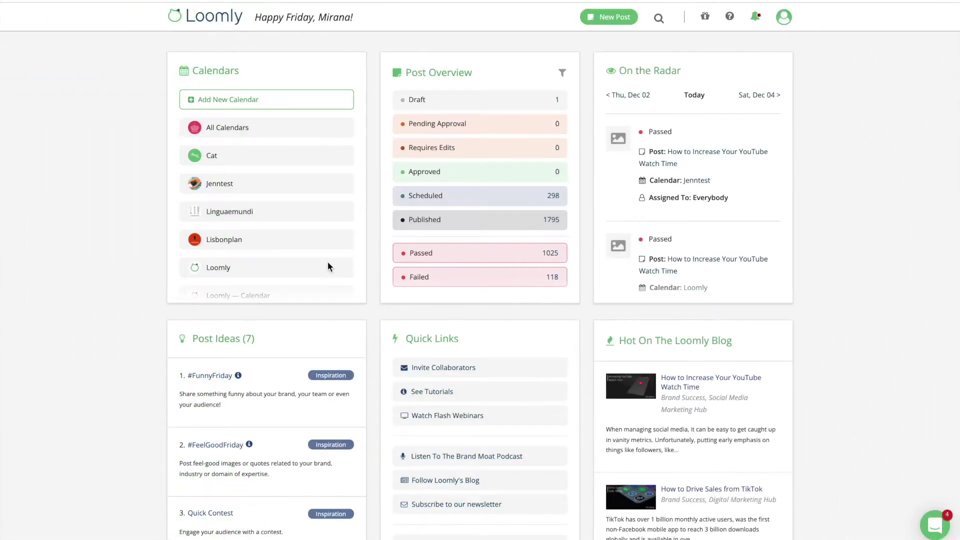
pyautogui.scroll(-1, 223, 269)
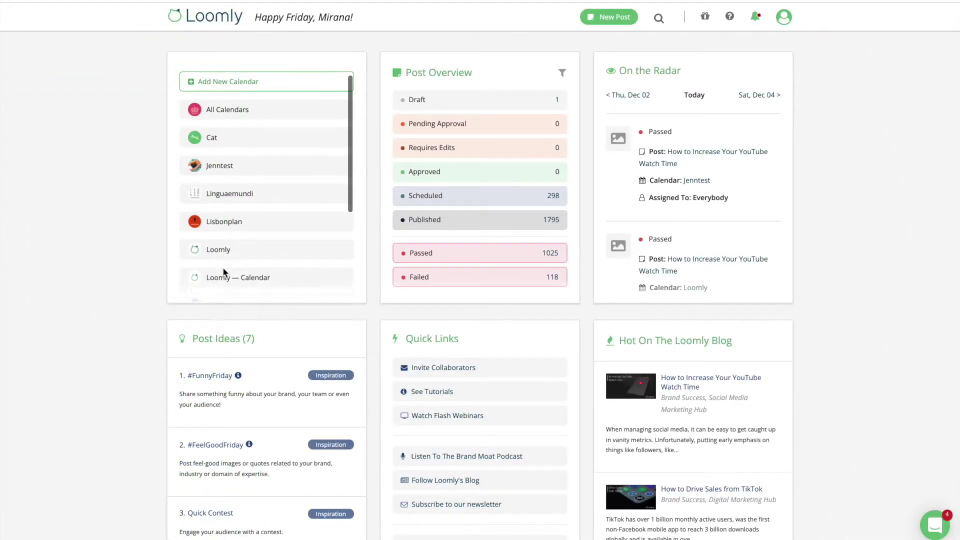
pyautogui.click(219, 247)
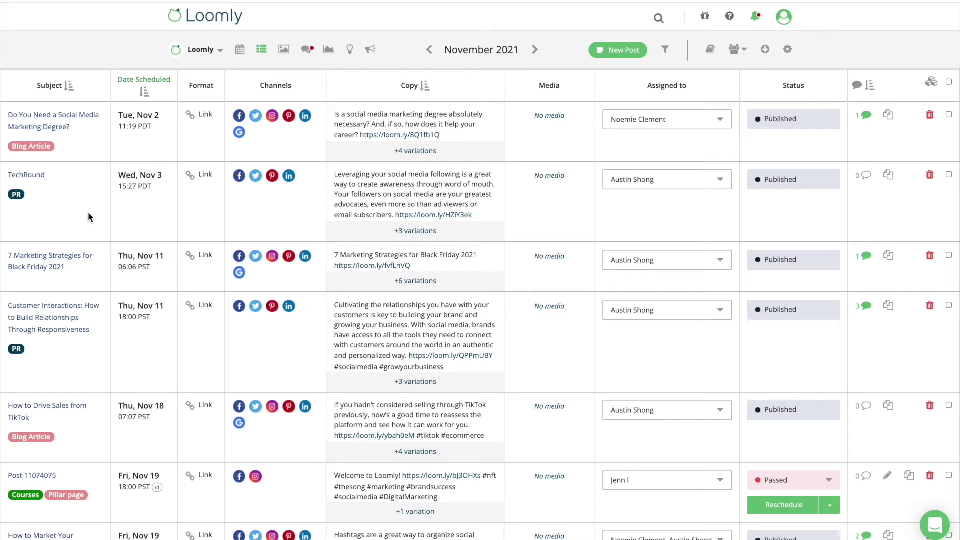
# Open the 'Employee Advocacy: Empower Your Team to Tell Your Story' post.
pyautogui.scroll(-3, 88, 212)
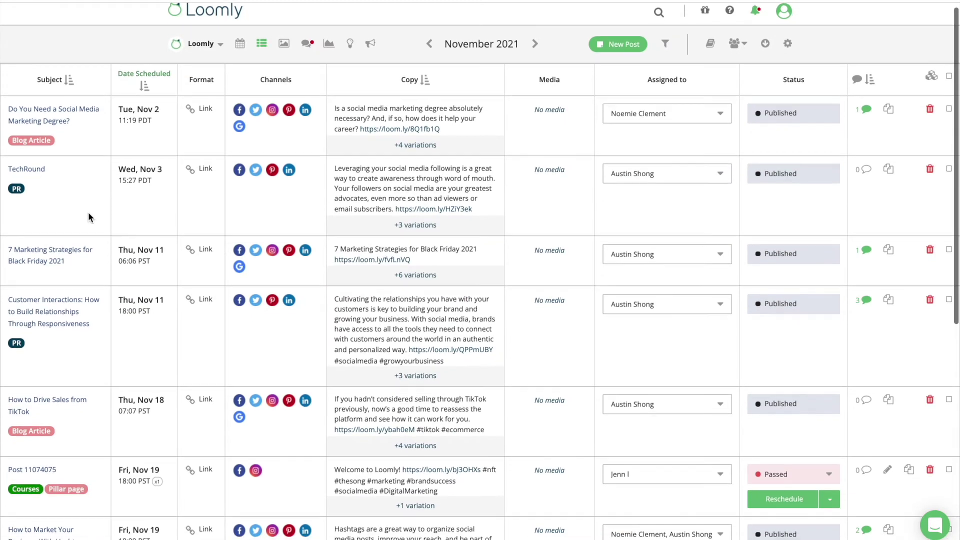
pyautogui.scroll(-3, 88, 212)
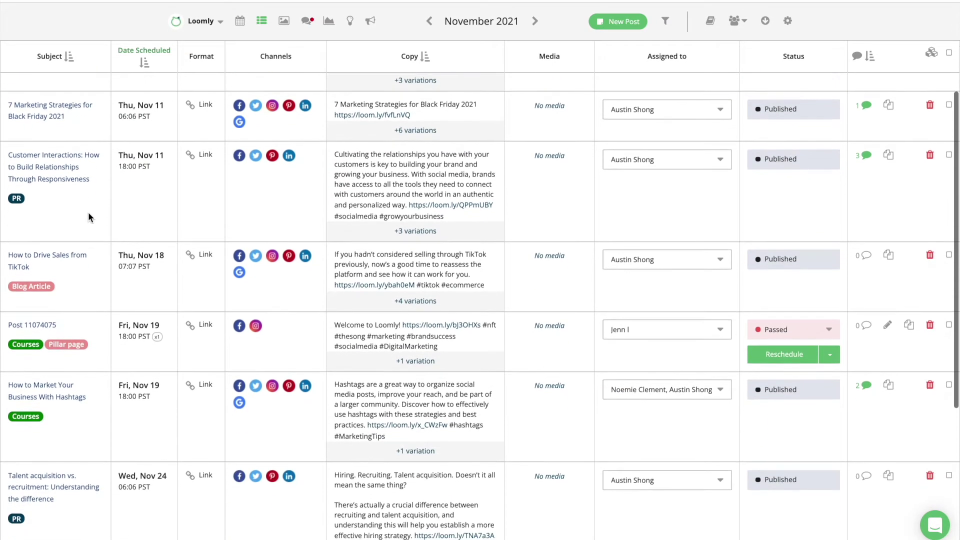
pyautogui.scroll(-1, 88, 212)
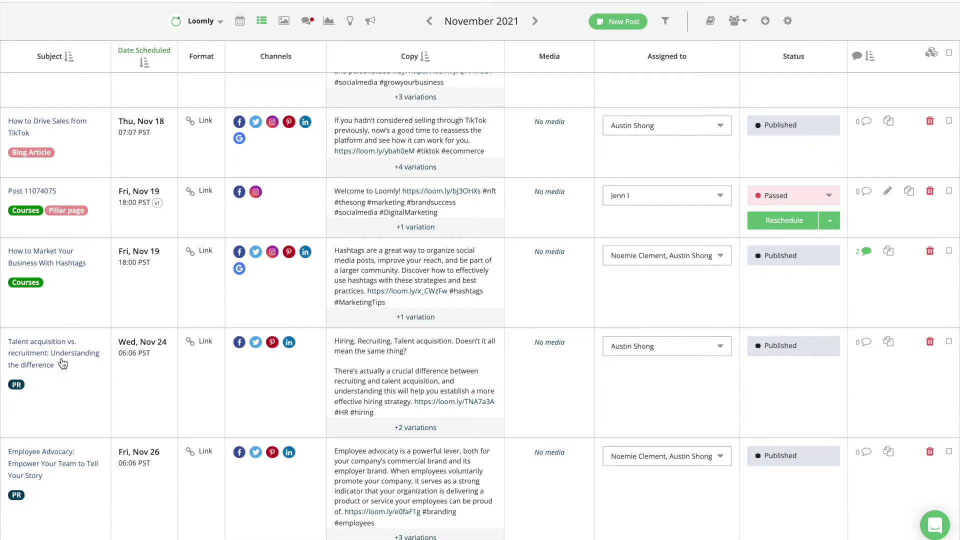
pyautogui.click(44, 458)
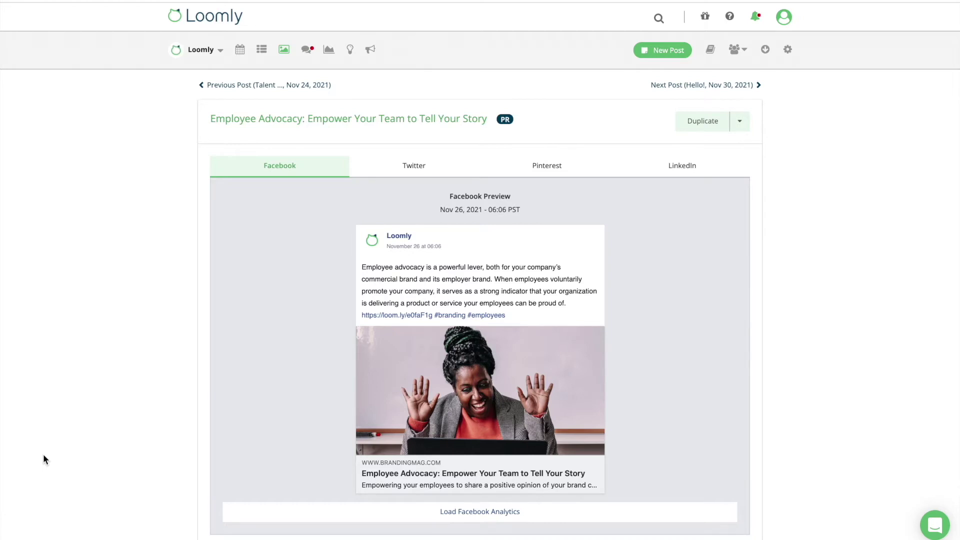
# Start a new post with Facebook as its channel and reach the generic content step.
pyautogui.click(668, 52)
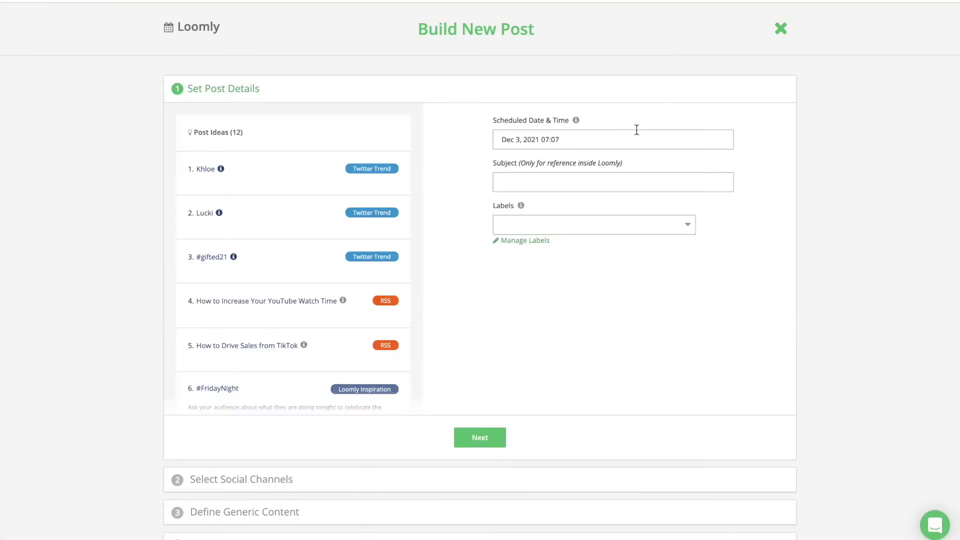
pyautogui.click(477, 440)
pyautogui.click(207, 167)
pyautogui.click(510, 215)
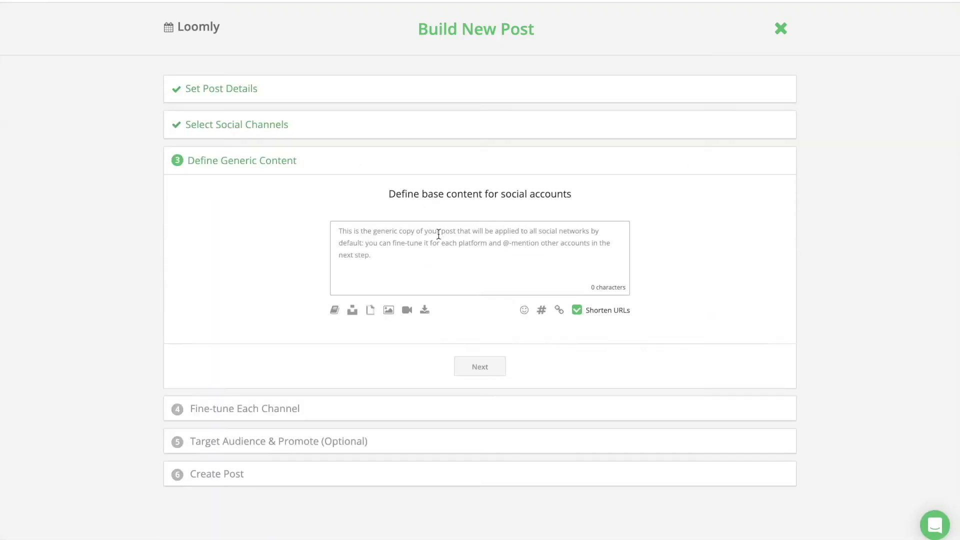
# Write 'Hello World' with a grinning-face emoji and add the Brand Collection hashtags.
pyautogui.click(434, 235)
pyautogui.write('Hello')
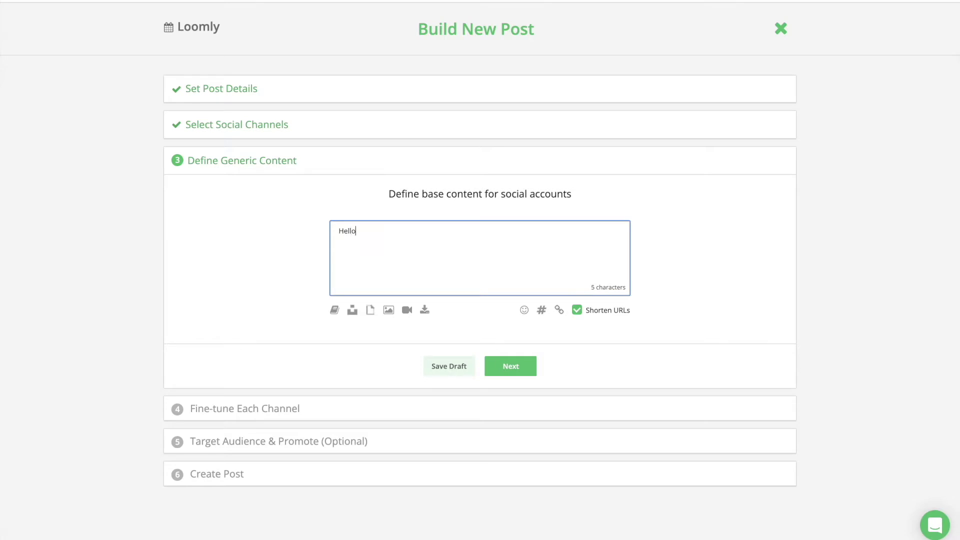
pyautogui.write(' World!')
pyautogui.click(523, 311)
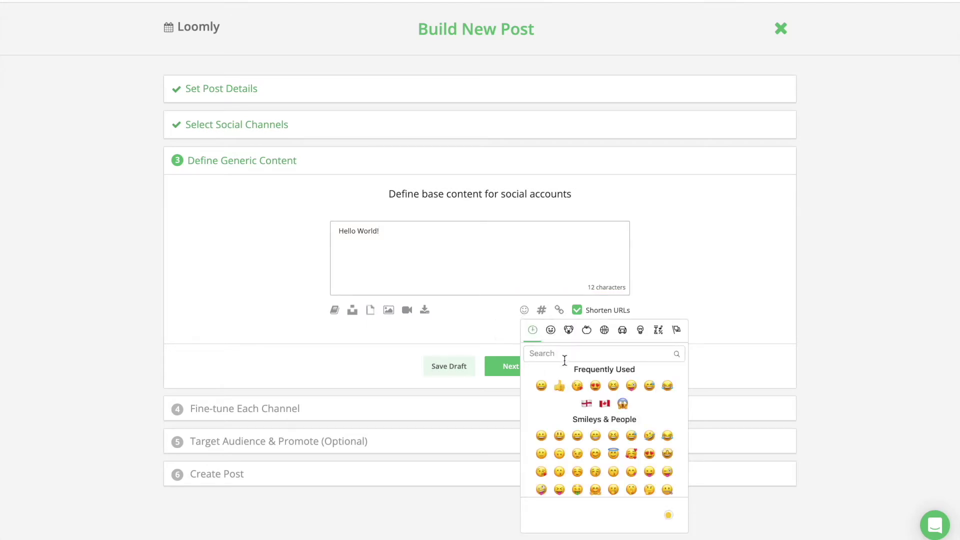
pyautogui.click(540, 439)
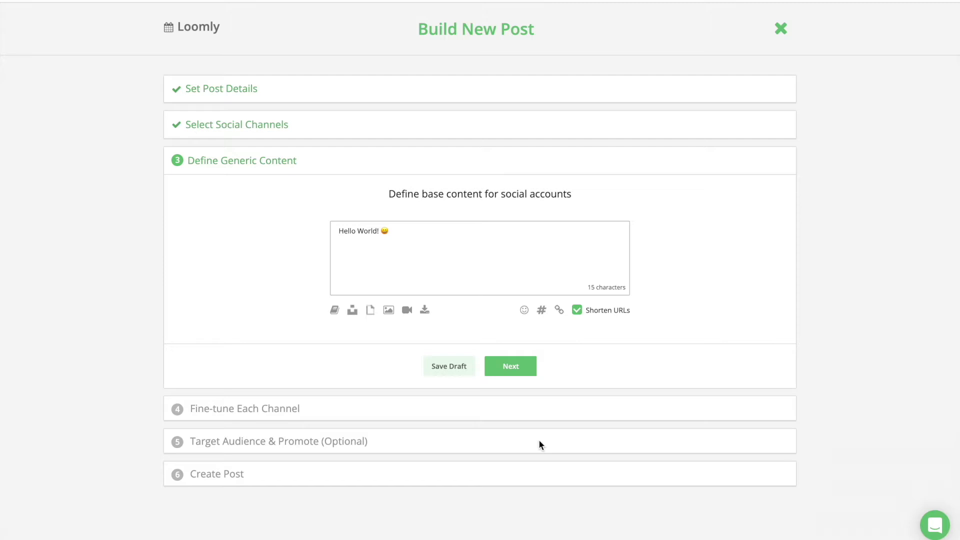
pyautogui.click(446, 235)
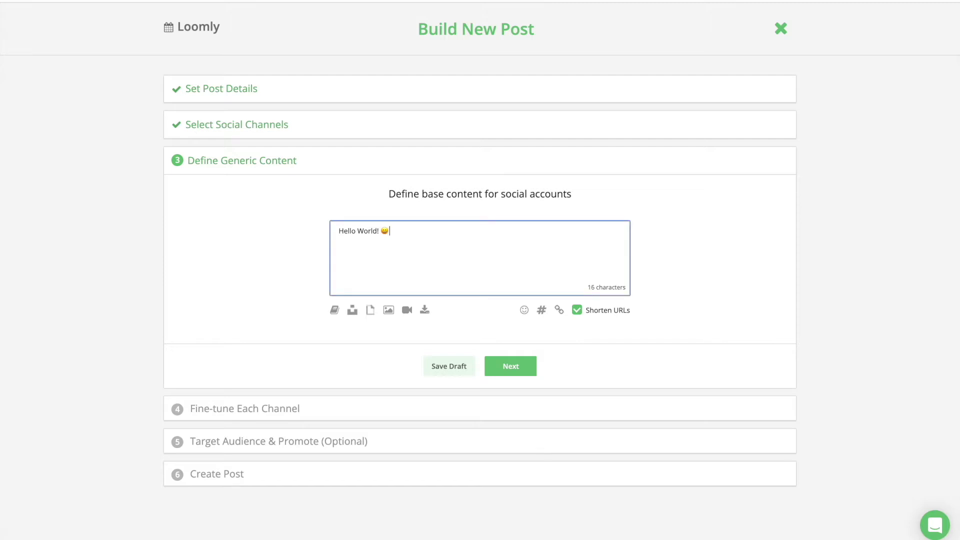
pyautogui.write('#bran')
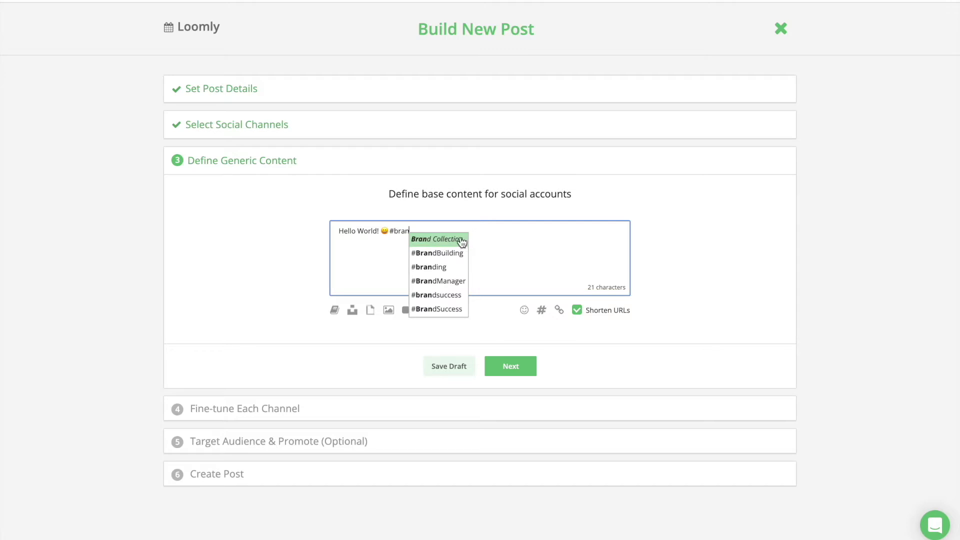
pyautogui.click(460, 239)
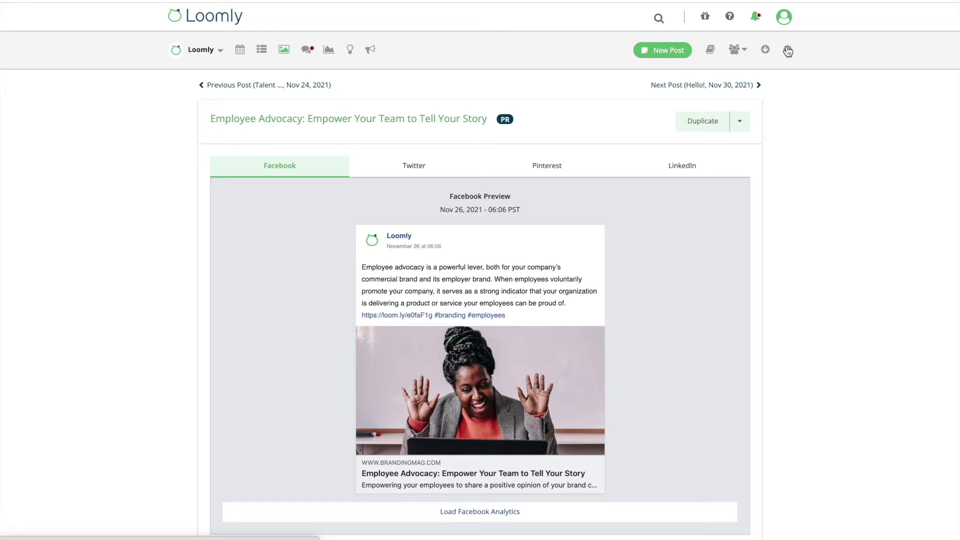
# Create a 09:00 scheduling slot for Monday and Tuesday in the calendar settings.
pyautogui.click(788, 51)
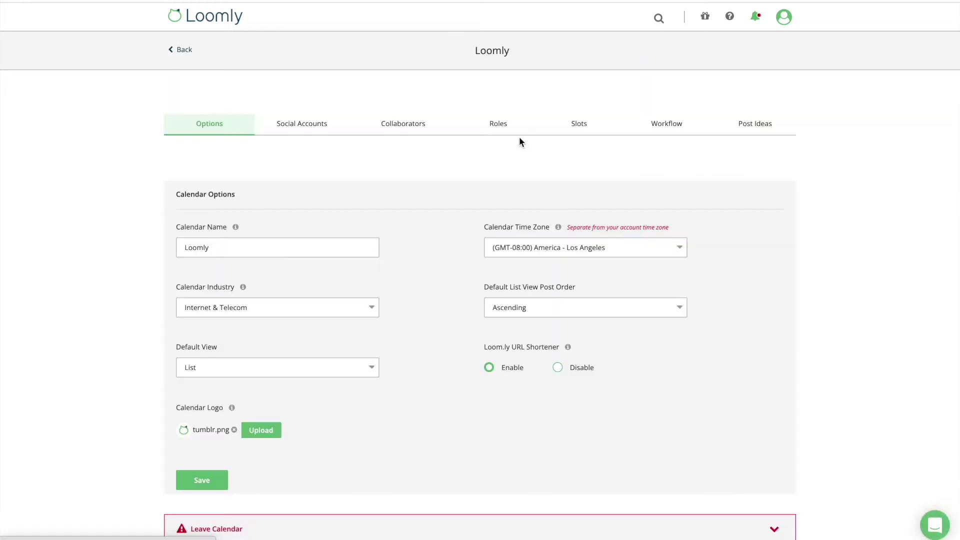
pyautogui.click(584, 126)
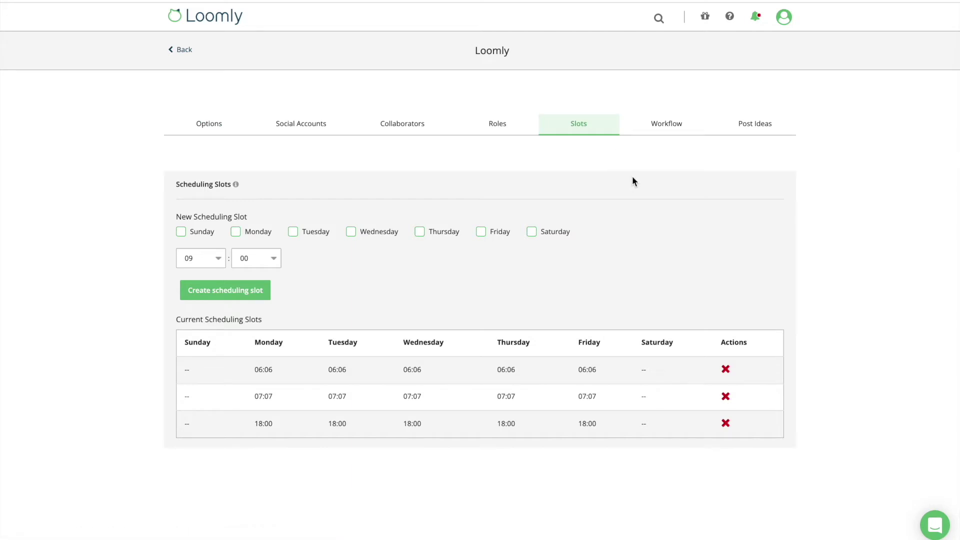
pyautogui.click(235, 232)
pyautogui.click(295, 234)
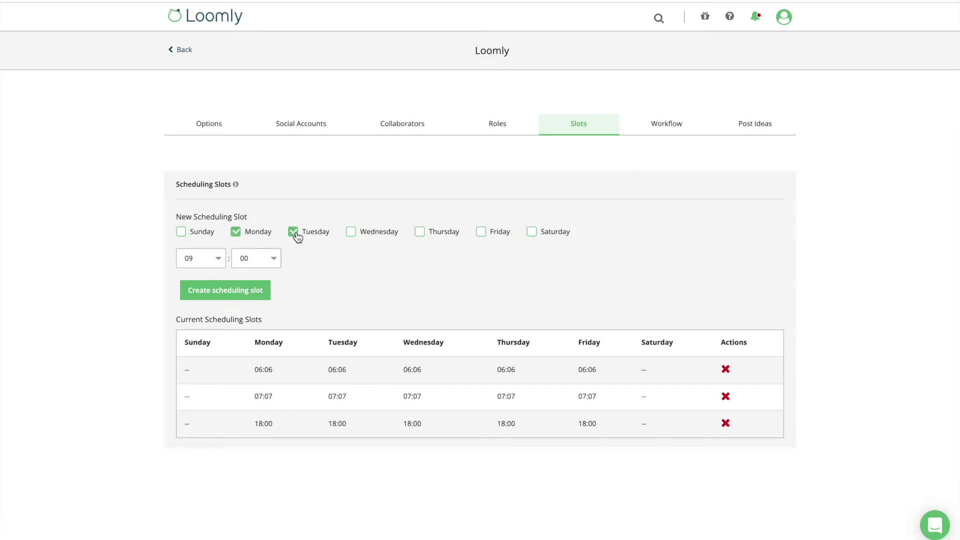
pyautogui.click(246, 300)
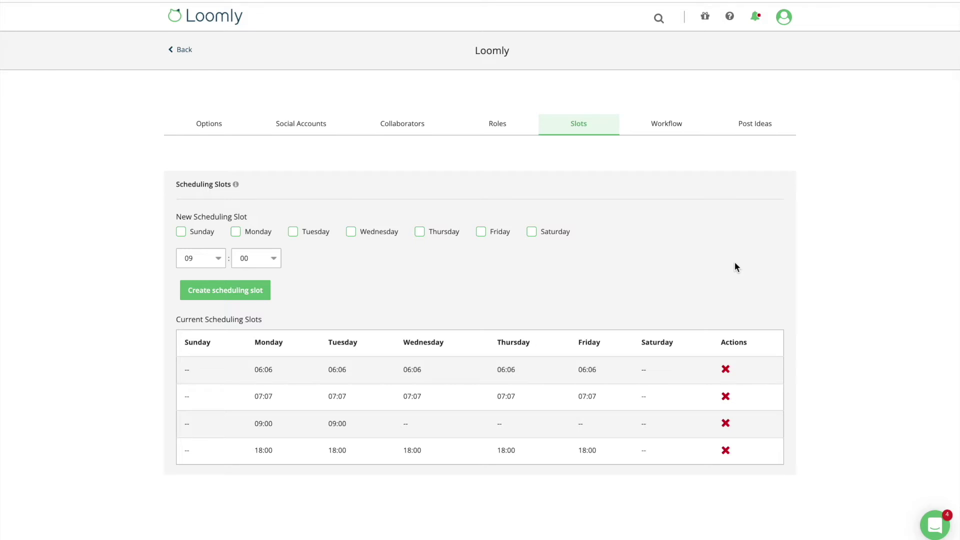
pyautogui.click(668, 125)
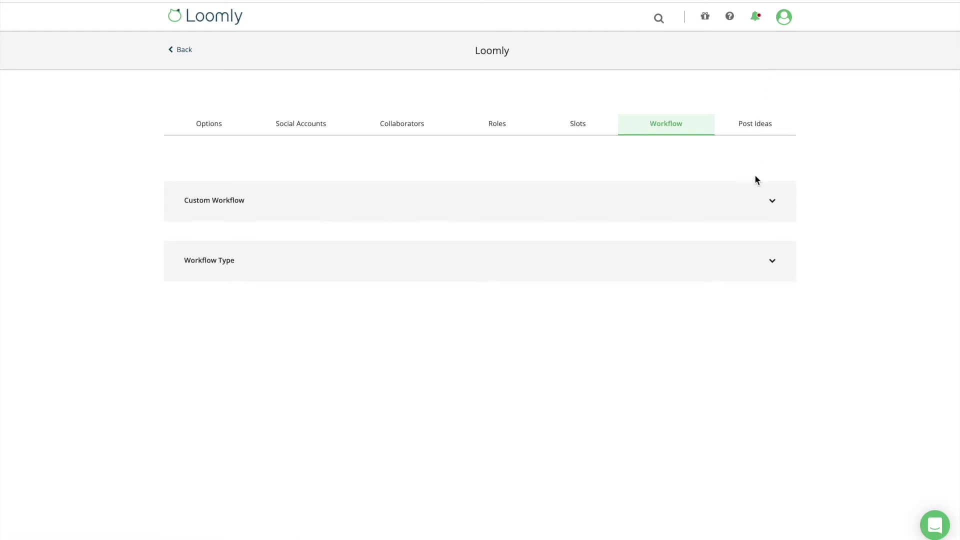
# Expand Workflow Type to review the Original, Lite and Zero workflows, keeping Original current.
pyautogui.click(775, 270)
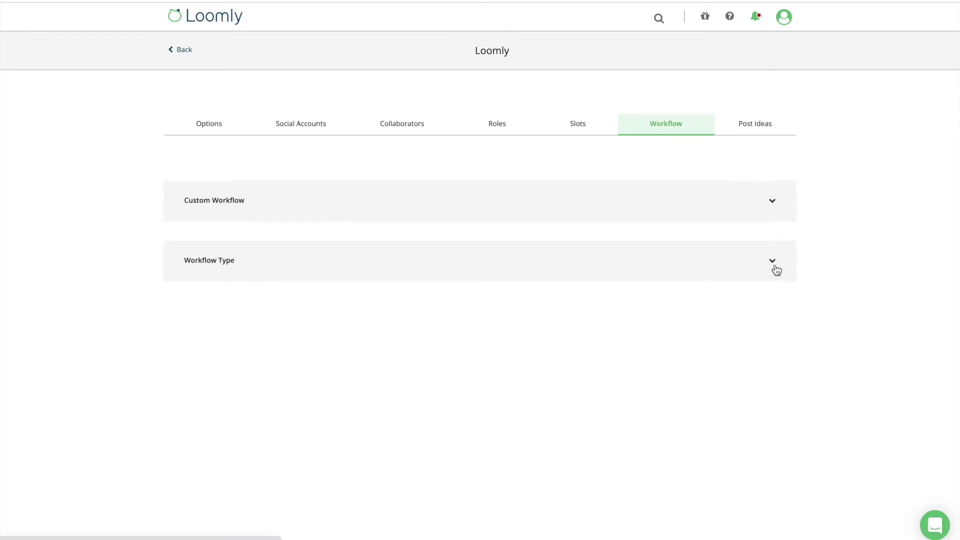
pyautogui.scroll(-1, 773, 308)
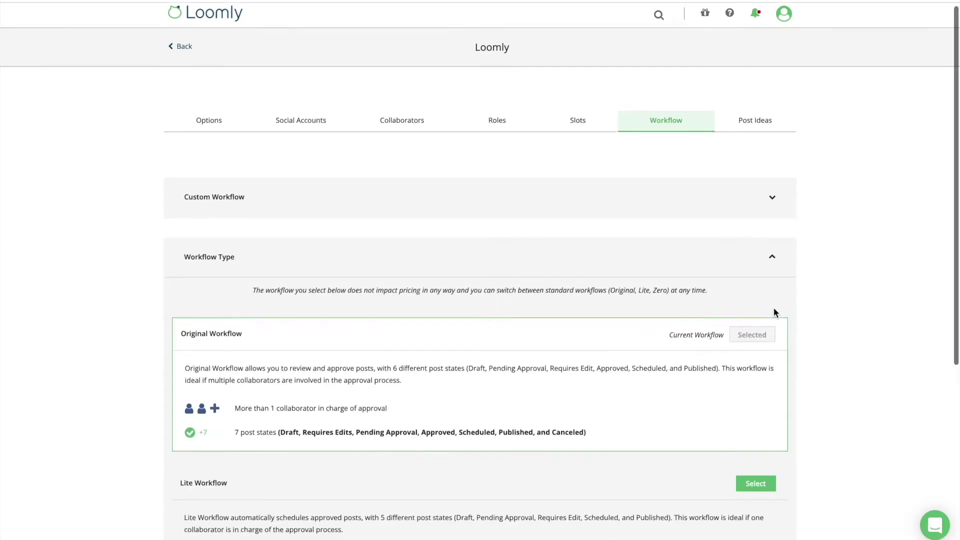
pyautogui.scroll(-2, 773, 313)
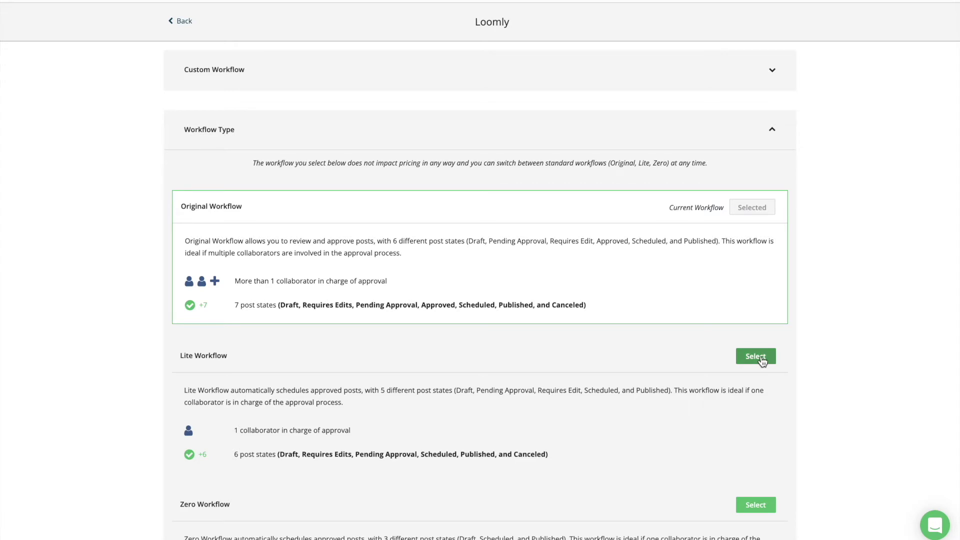
# Scroll the November 2021 post list showing channels, assignees and statuses.
pyautogui.scroll(-5, 762, 361)
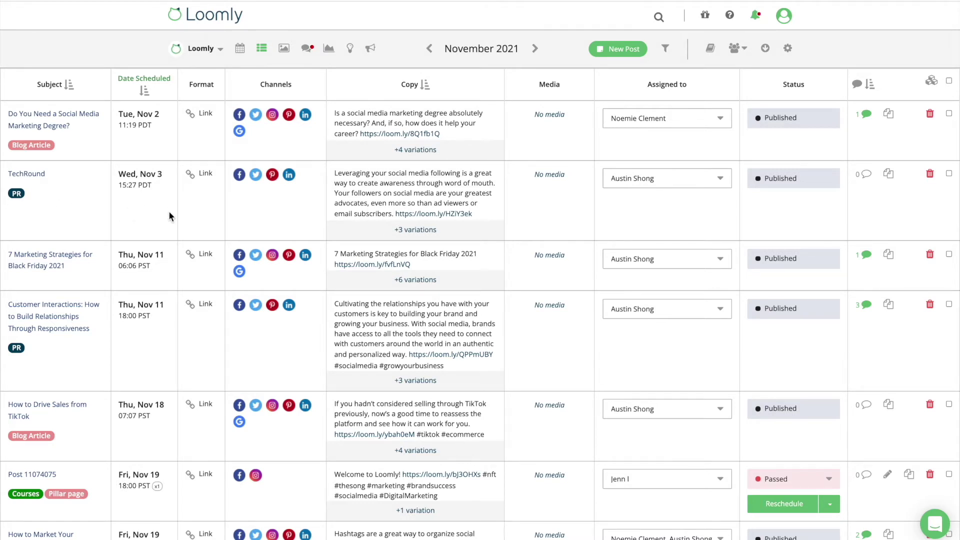
# Scroll down and back up through the November 2021 post list.
pyautogui.scroll(-2, 169, 216)
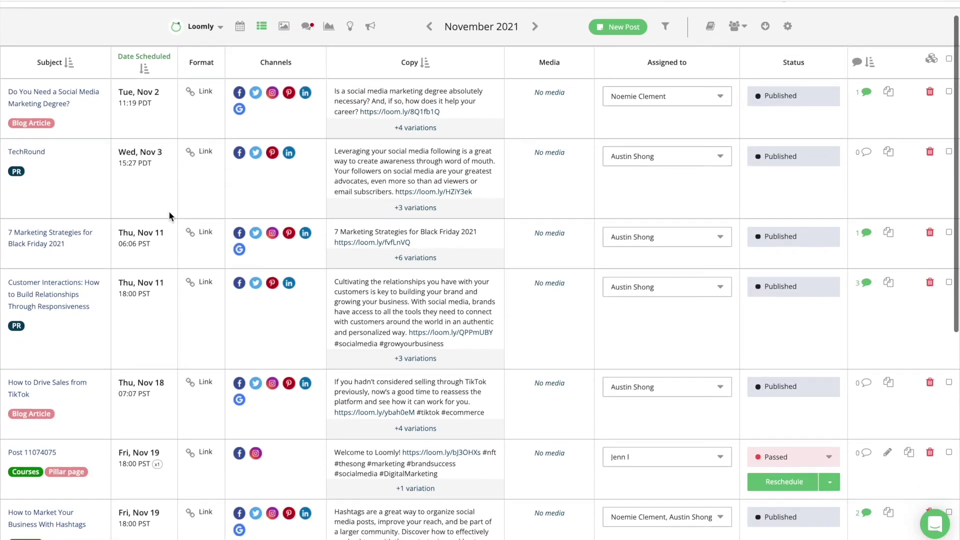
pyautogui.scroll(-3, 169, 215)
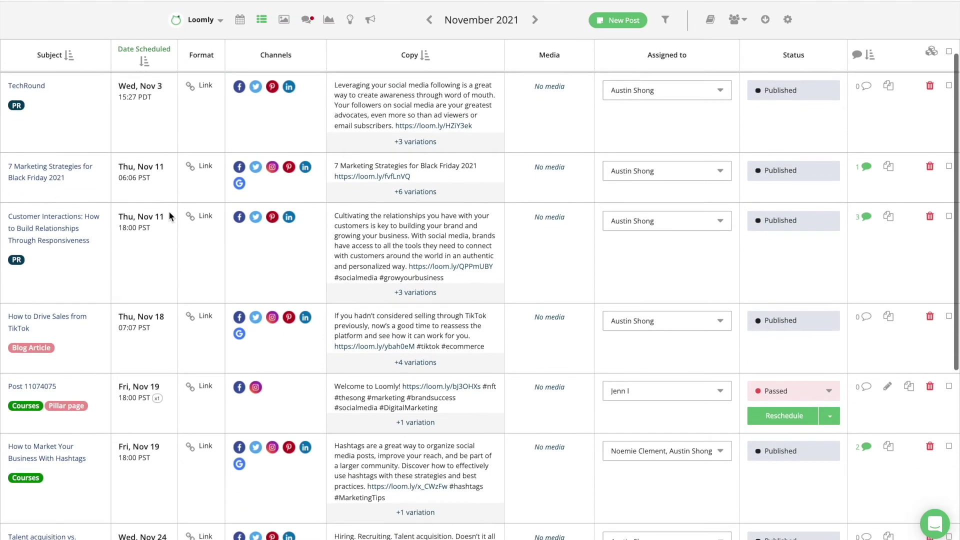
pyautogui.scroll(-2, 169, 216)
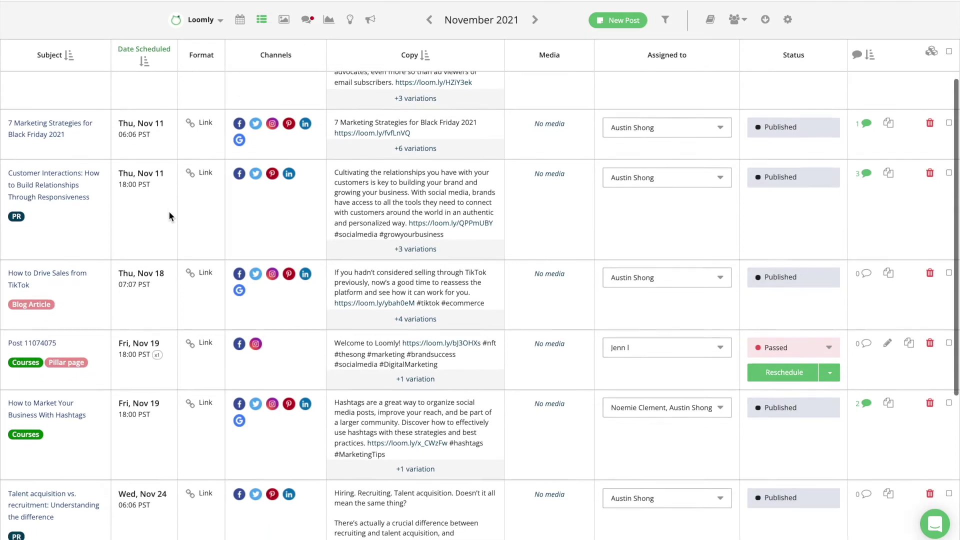
pyautogui.scroll(-2, 169, 216)
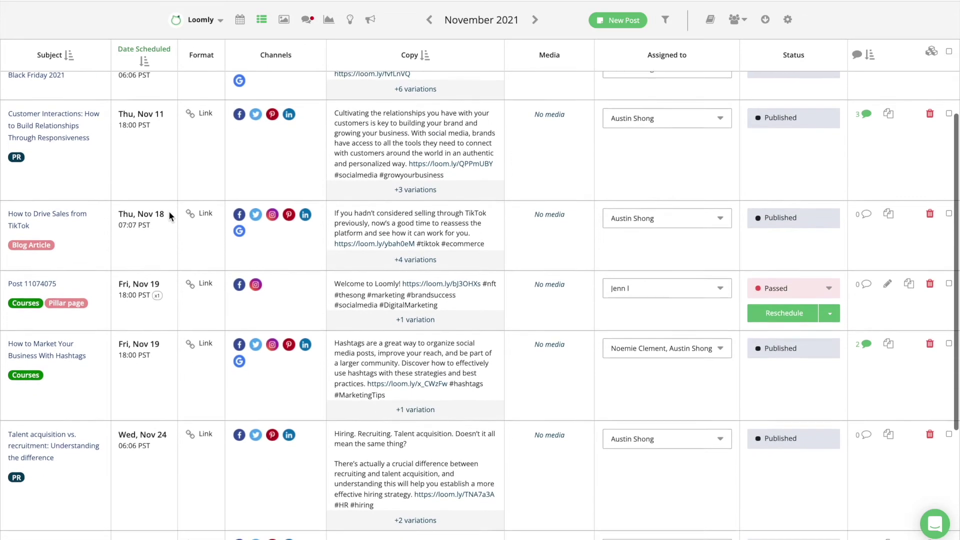
pyautogui.scroll(-2, 169, 216)
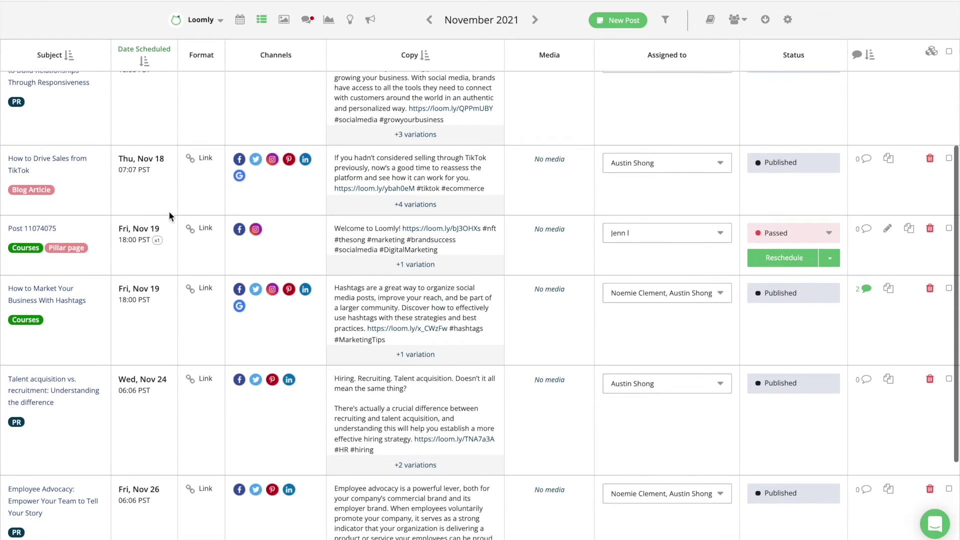
pyautogui.scroll(1, 169, 216)
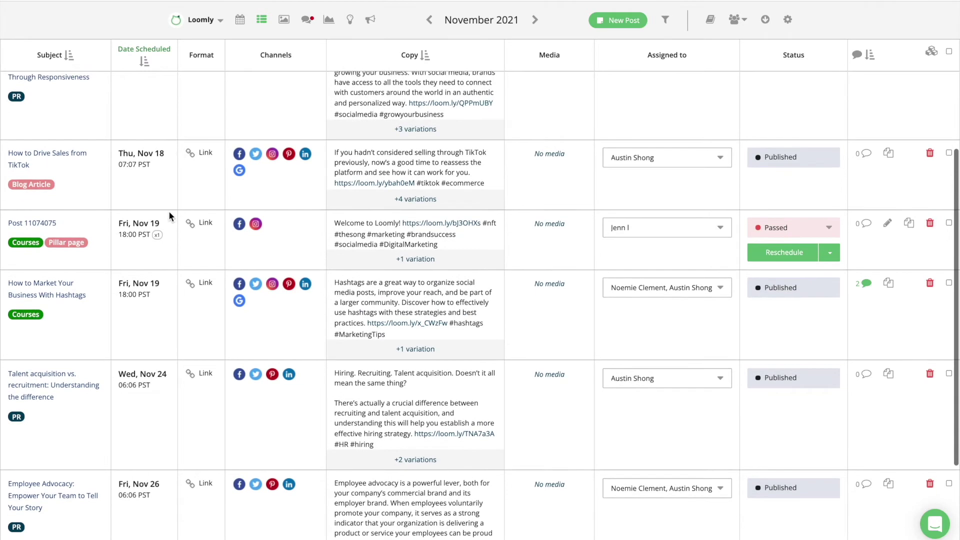
pyautogui.scroll(1, 169, 216)
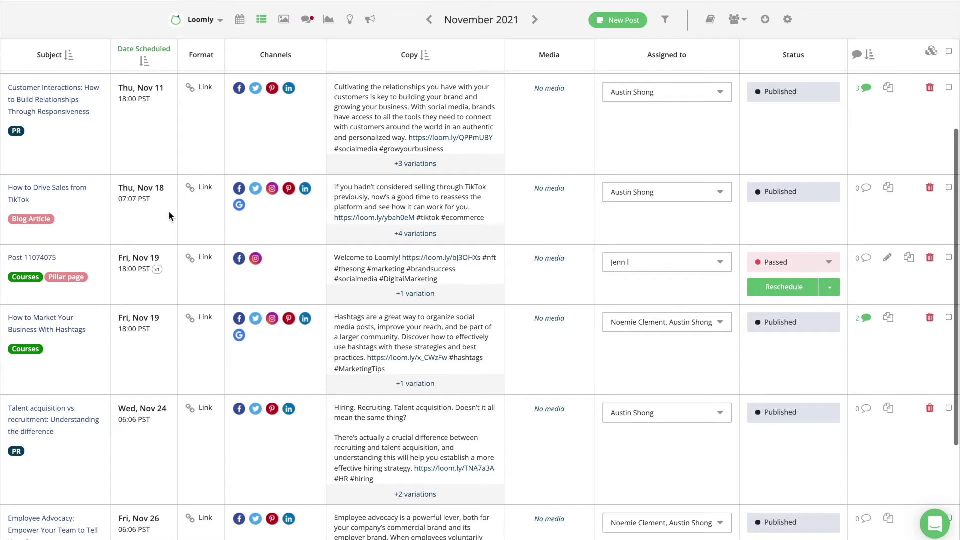
pyautogui.scroll(1, 169, 212)
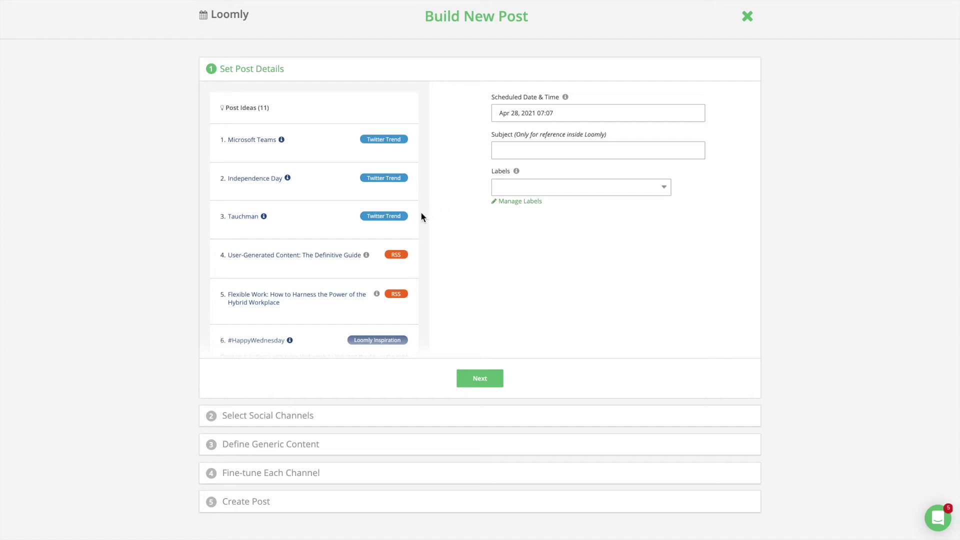
# Browse the Post Ideas list for 'How to Increase Your YouTube Watch Time'.
pyautogui.scroll(-3, 414, 223)
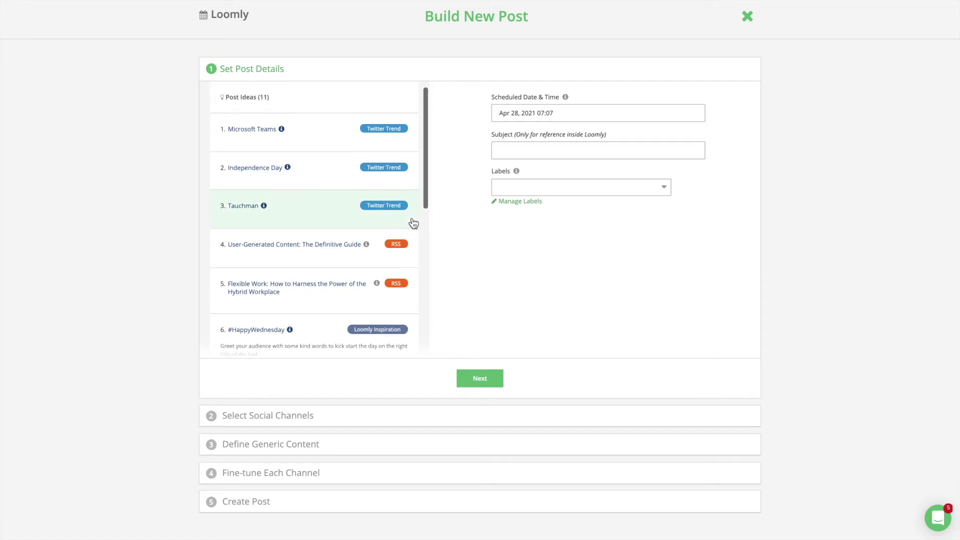
pyautogui.scroll(-4, 414, 223)
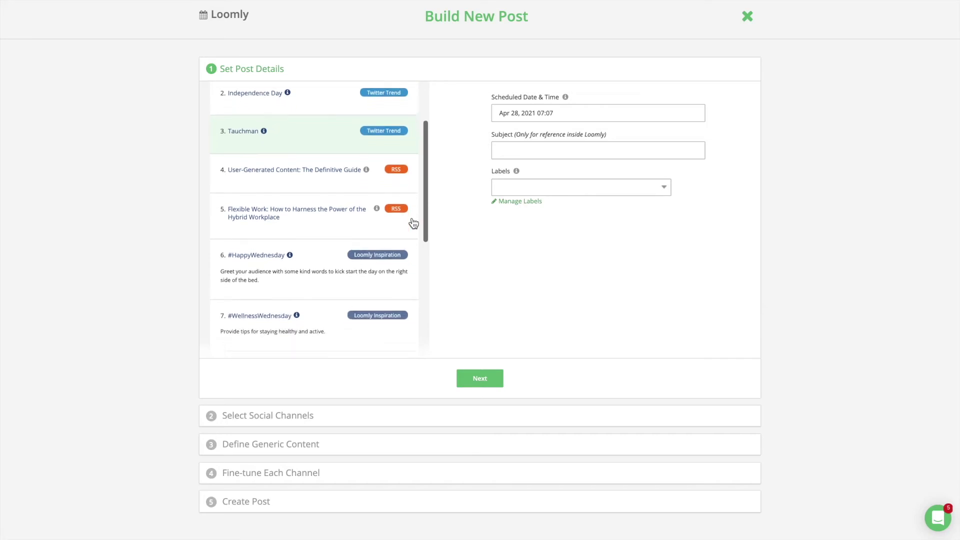
pyautogui.scroll(-3, 414, 223)
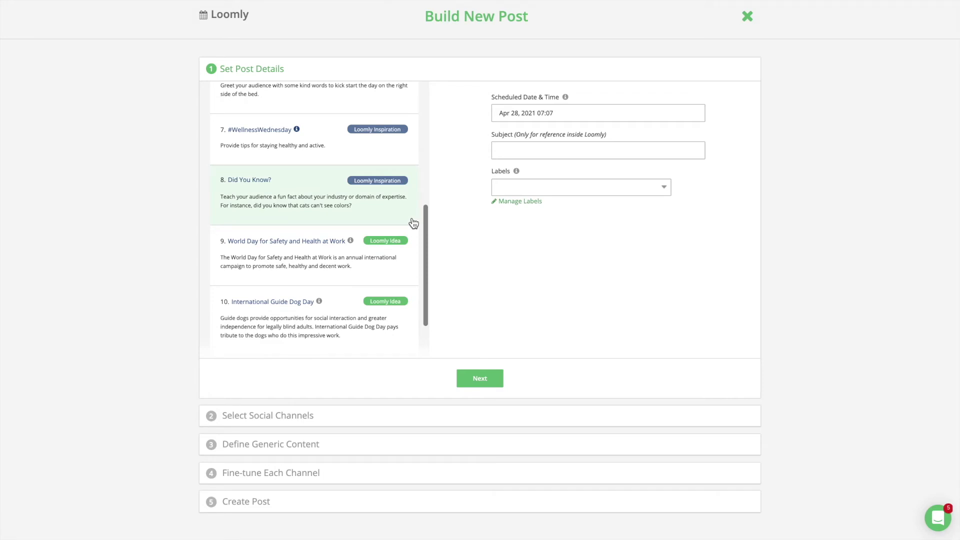
pyautogui.scroll(2, 414, 223)
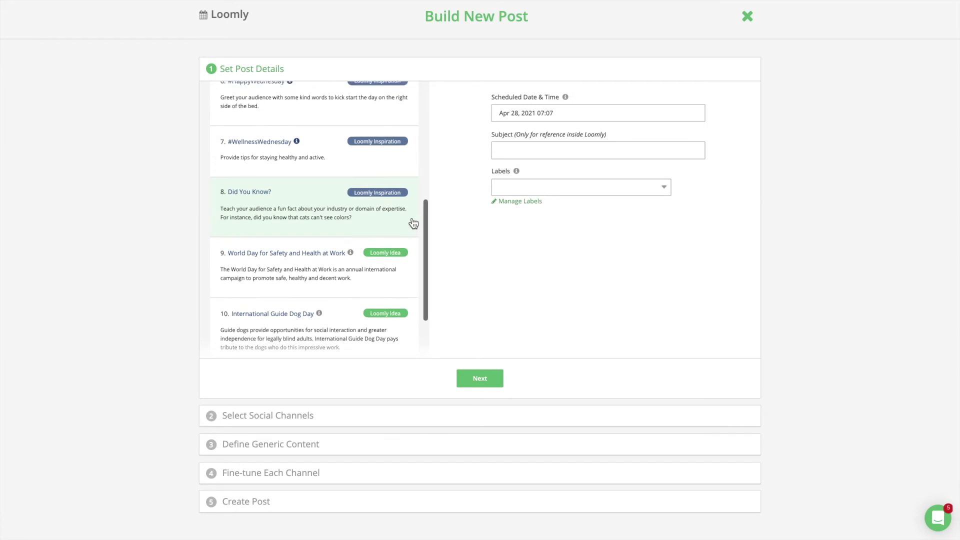
pyautogui.scroll(5, 414, 223)
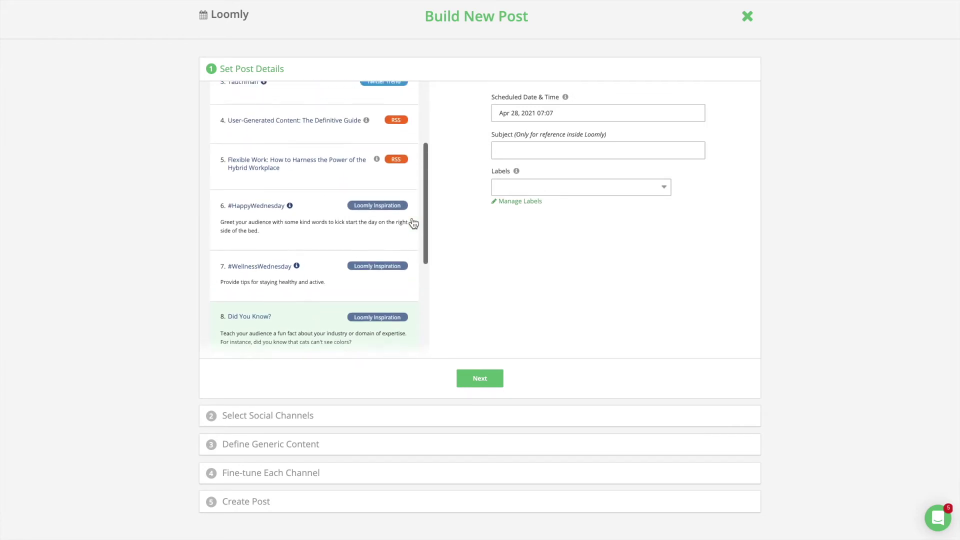
pyautogui.scroll(5, 413, 223)
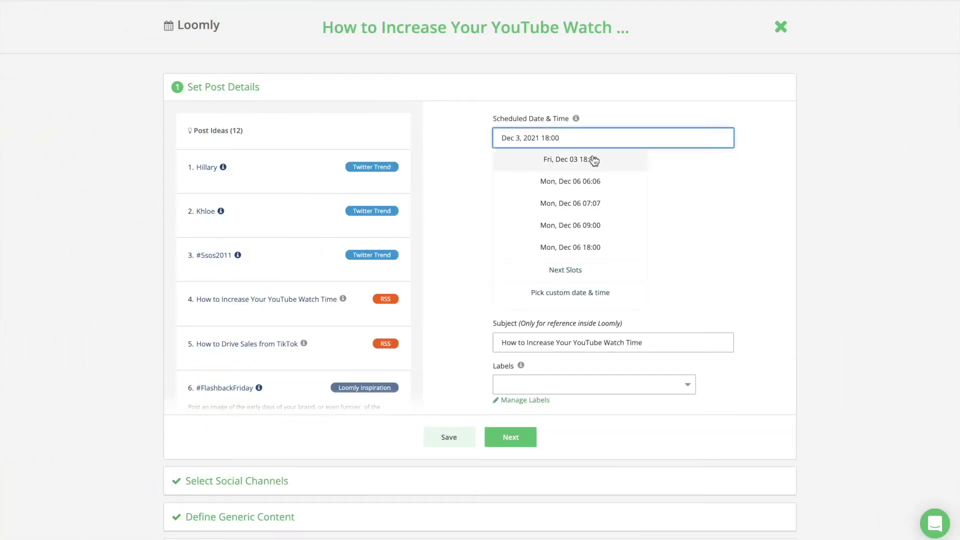
# Schedule the post for Fri, Dec 3 at 18:00 and tag it with the Courses label.
pyautogui.click(594, 160)
pyautogui.click(634, 226)
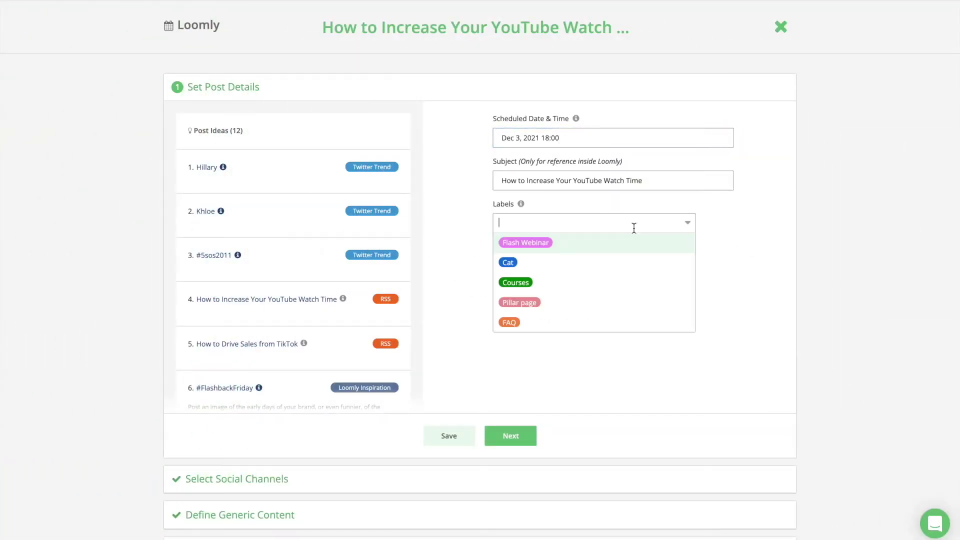
pyautogui.click(619, 280)
pyautogui.click(527, 431)
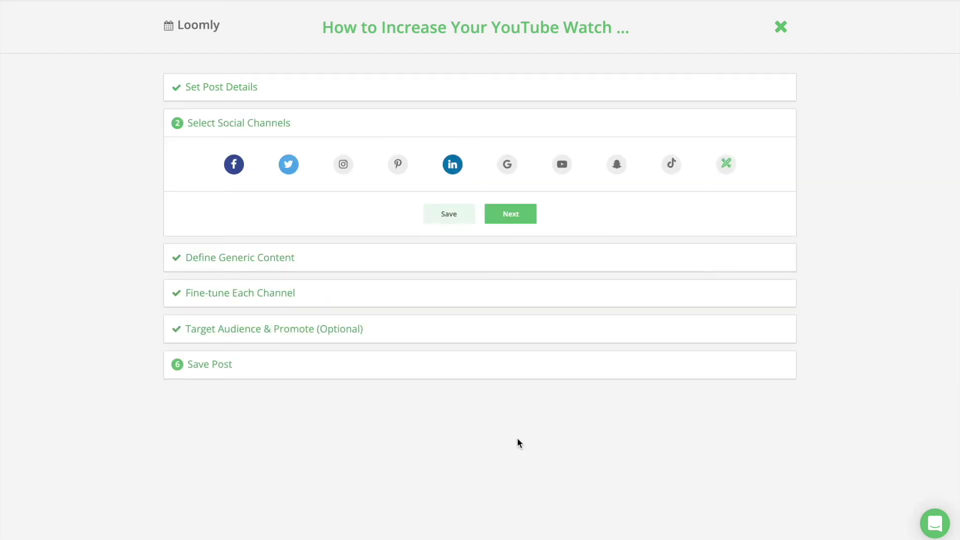
# Add Instagram to the post's channels and accept the generic content.
pyautogui.click(343, 164)
pyautogui.click(510, 215)
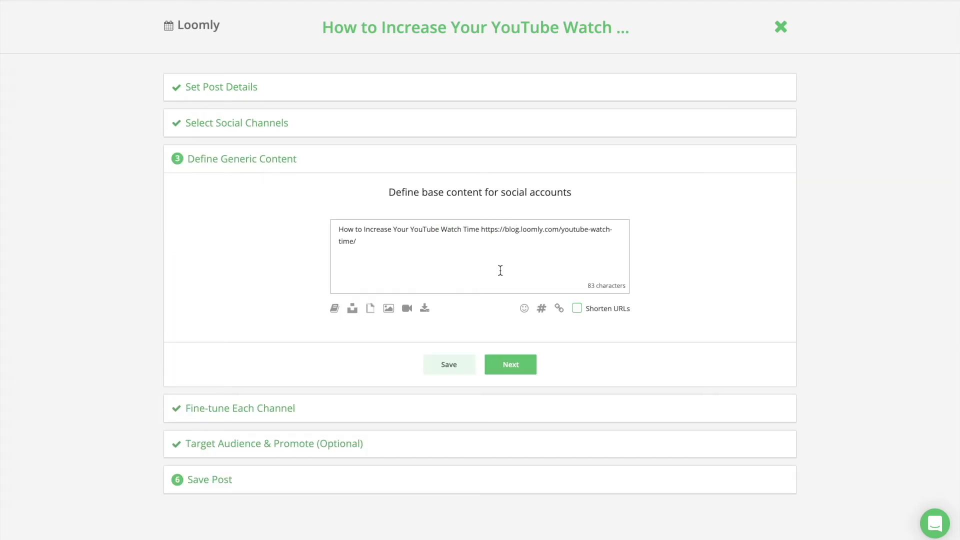
pyautogui.click(523, 362)
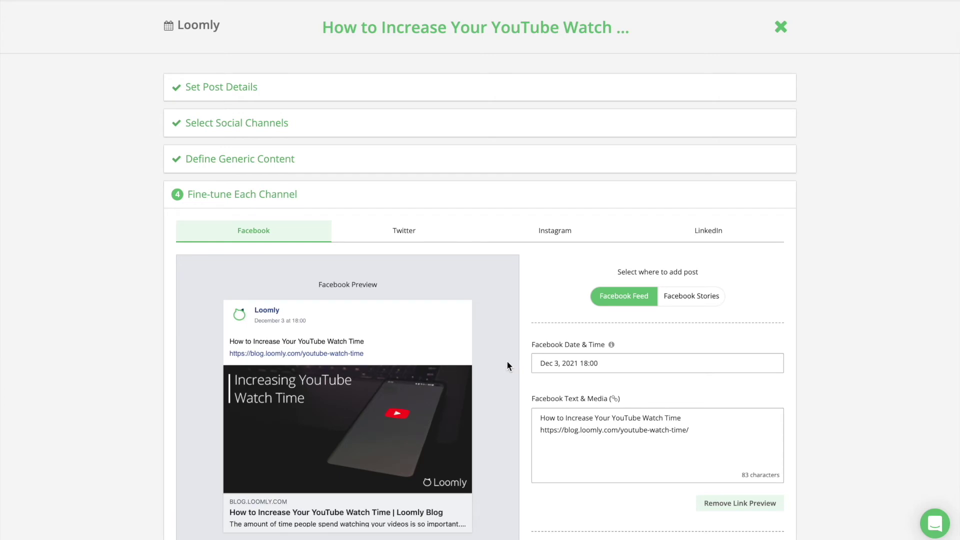
pyautogui.scroll(-1, 507, 361)
# Attach an Unsplash coffee photo to the Instagram version of the post.
pyautogui.click(561, 205)
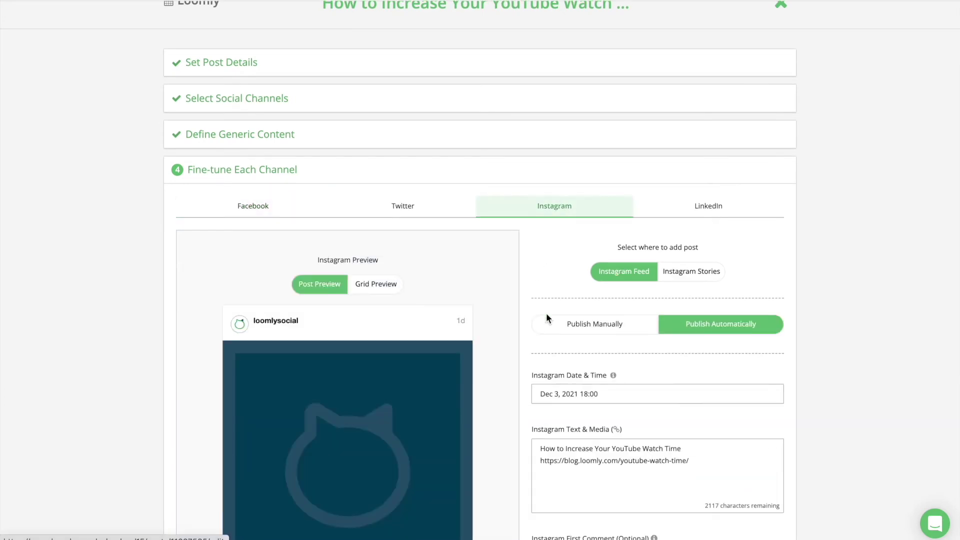
pyautogui.scroll(-2, 548, 364)
pyautogui.scroll(-1, 558, 422)
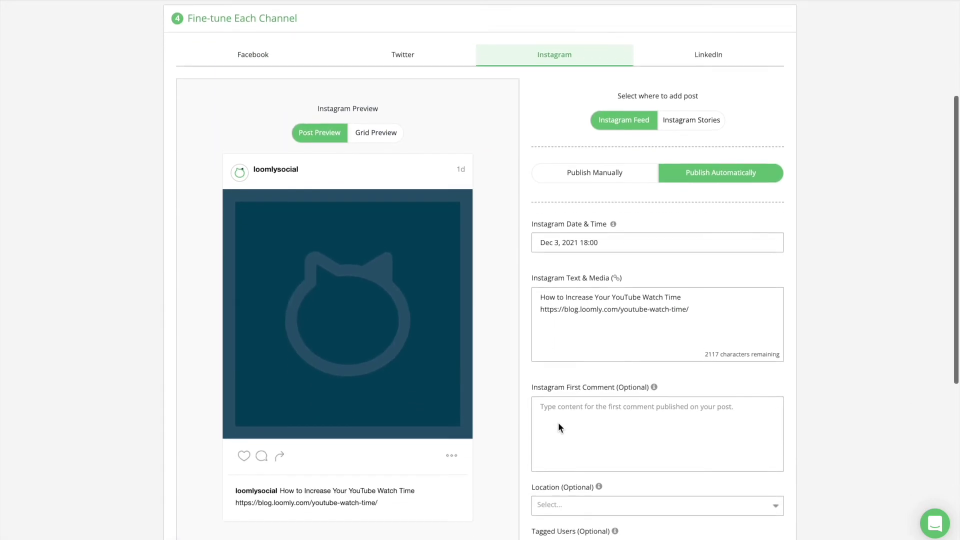
pyautogui.scroll(-2, 558, 422)
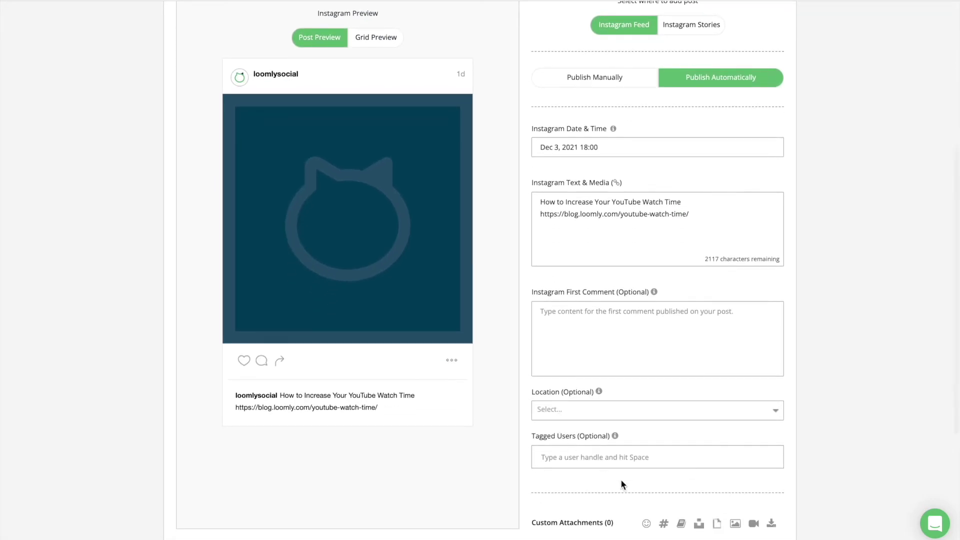
pyautogui.click(699, 524)
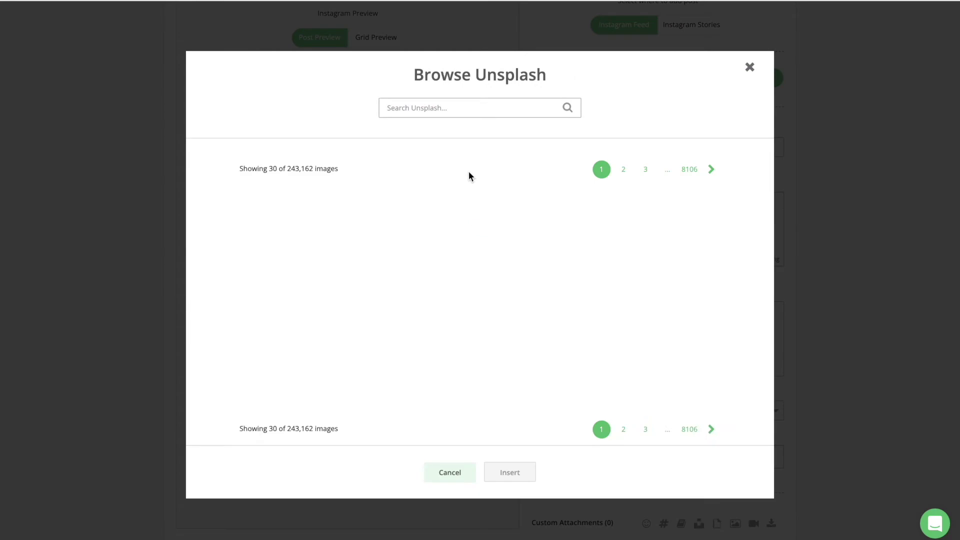
pyautogui.click(470, 240)
pyautogui.scroll(-5, 493, 386)
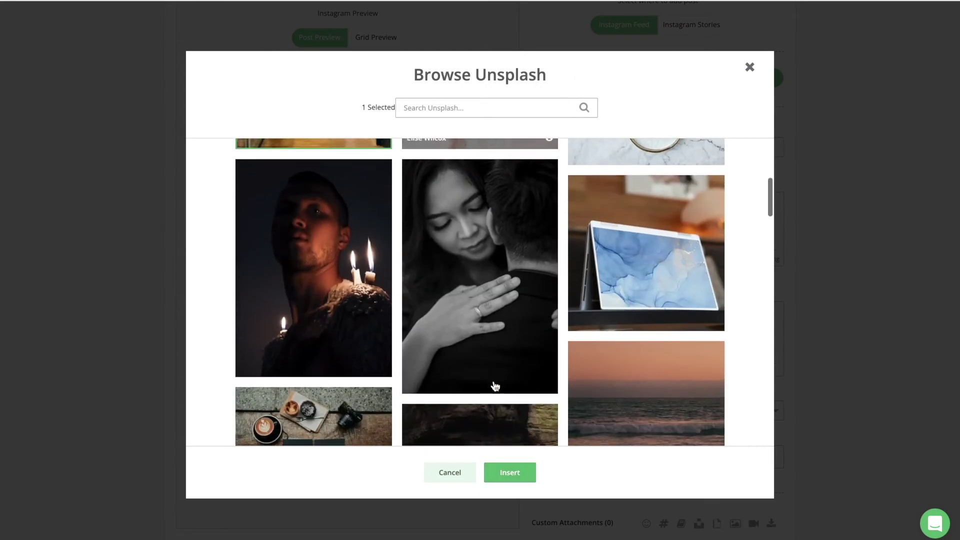
pyautogui.scroll(-4, 494, 385)
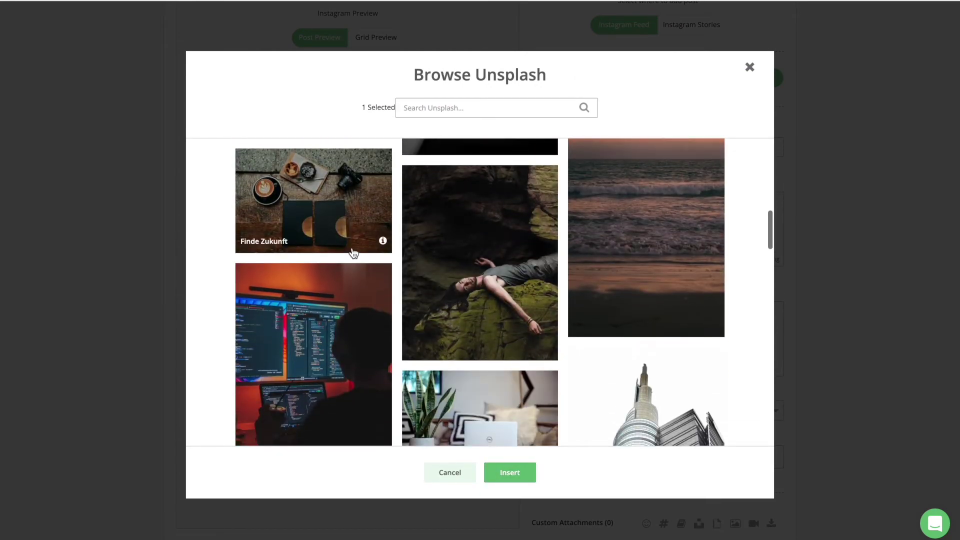
pyautogui.click(517, 472)
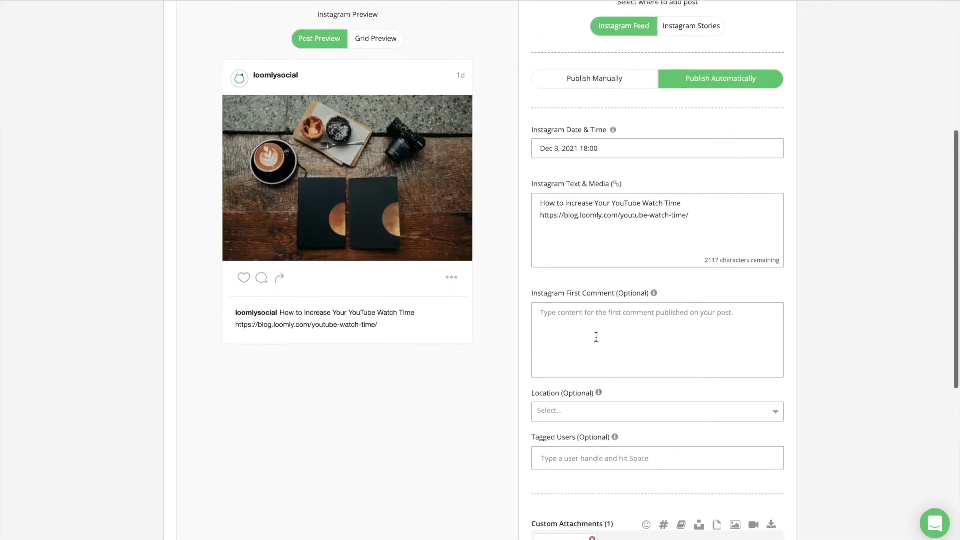
pyautogui.scroll(1, 595, 337)
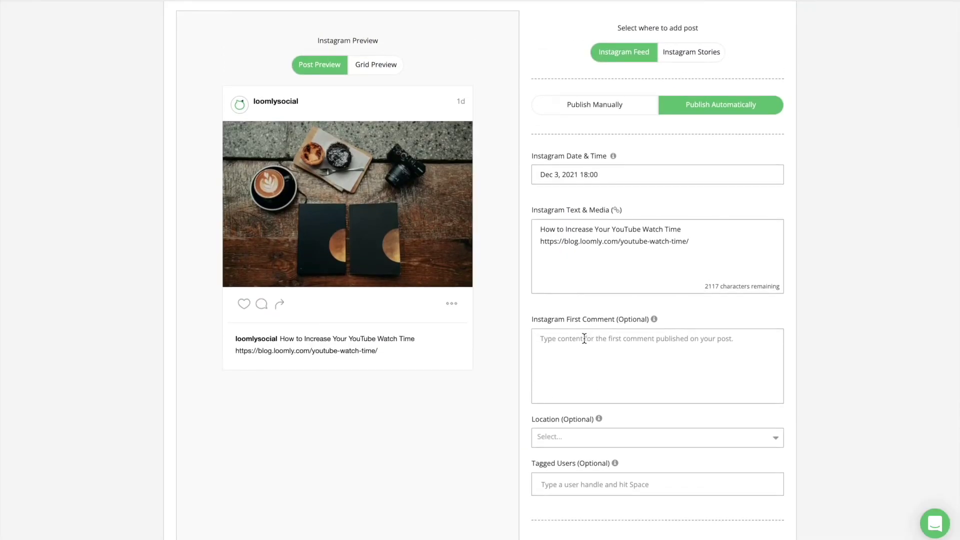
# Fill the Instagram first comment with suggested #brand hashtags like #BrandSuccess and #SocialMedia.
pyautogui.click(584, 340)
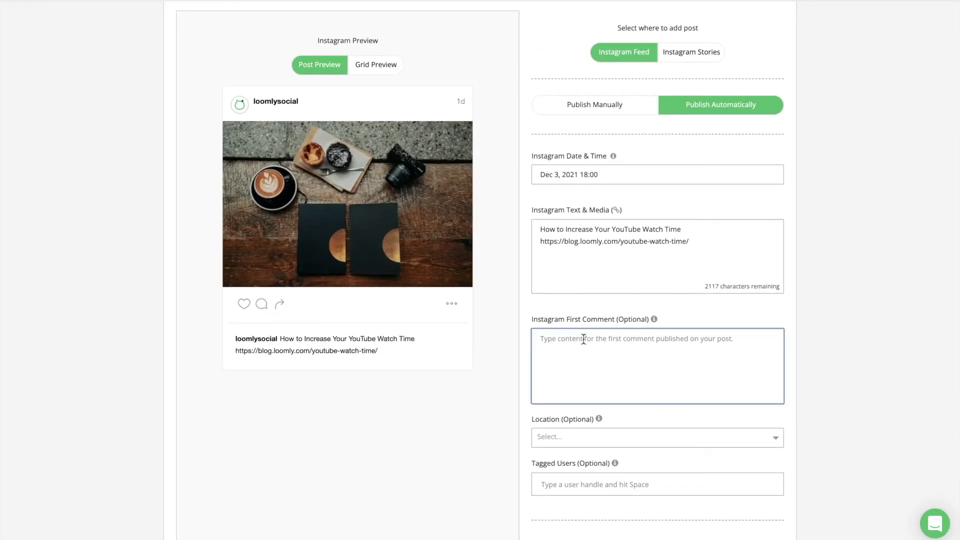
pyautogui.write('#brand')
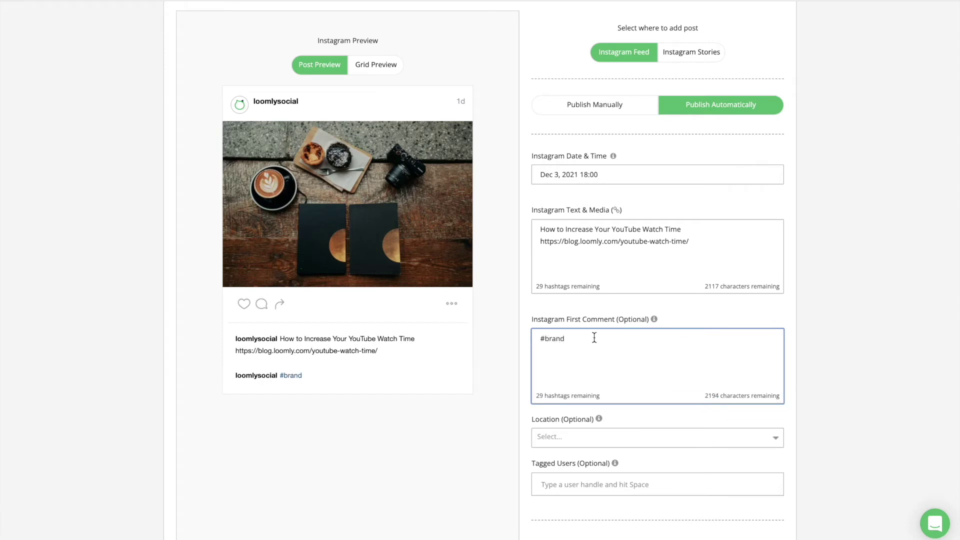
pyautogui.click(586, 347)
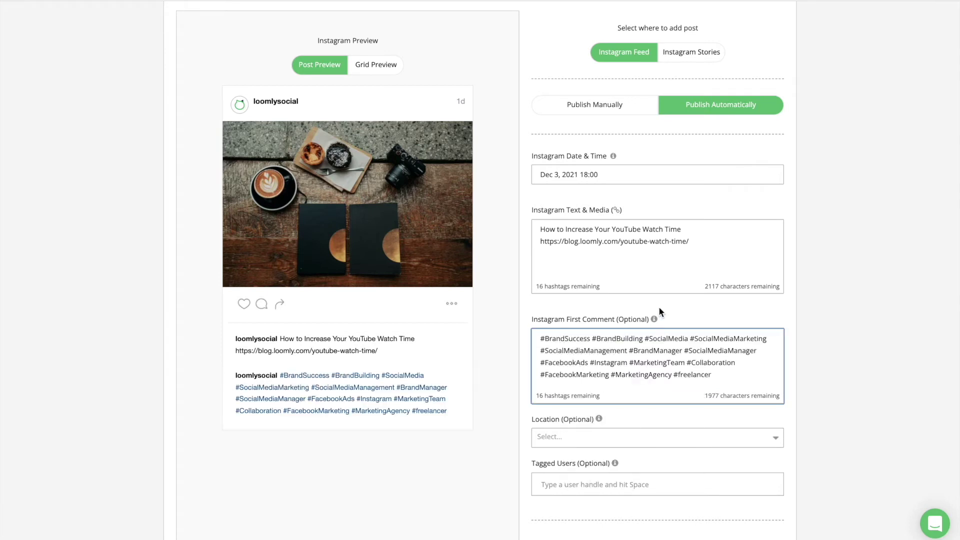
pyautogui.scroll(1, 666, 254)
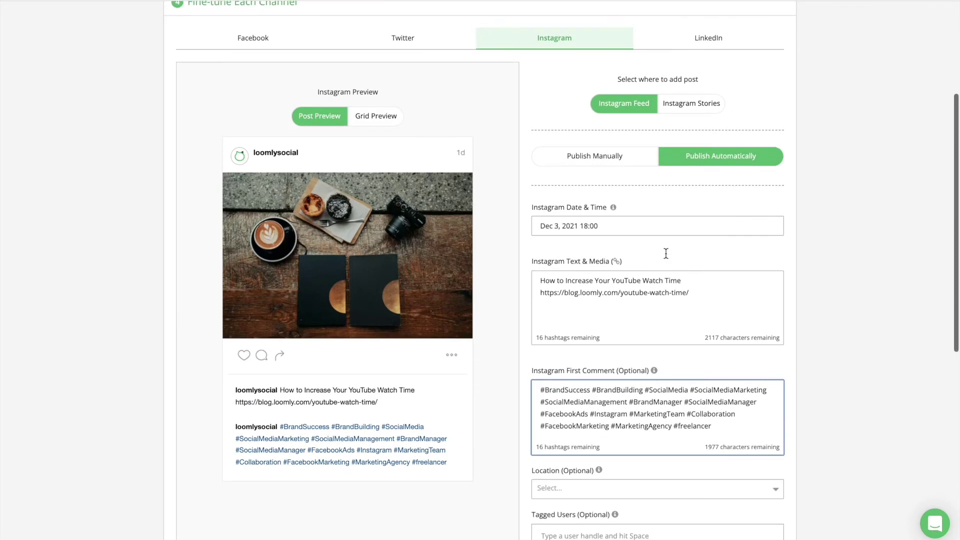
pyautogui.click(699, 51)
# Review the LinkedIn version's preview and tips, then advance to Target Audience & Promote.
pyautogui.click(700, 50)
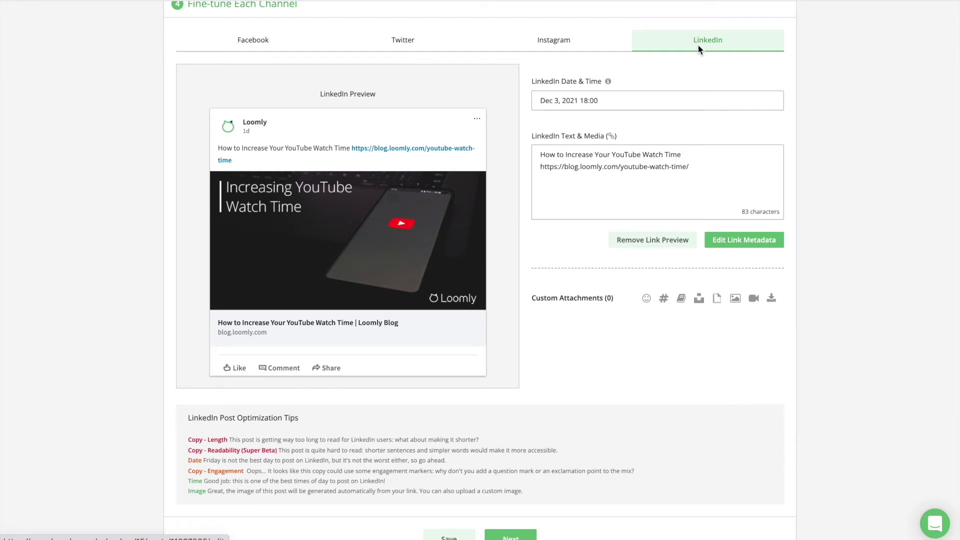
pyautogui.scroll(-1, 598, 383)
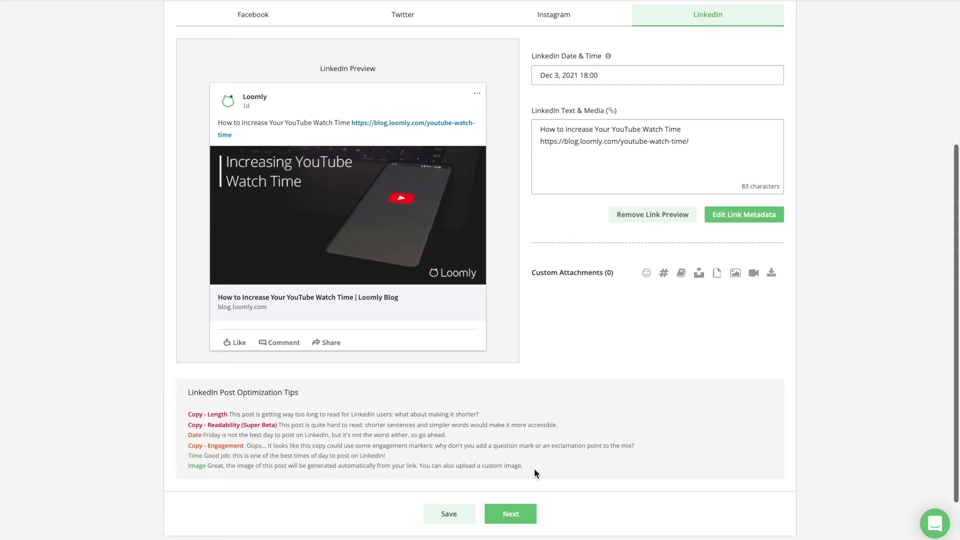
pyautogui.click(511, 514)
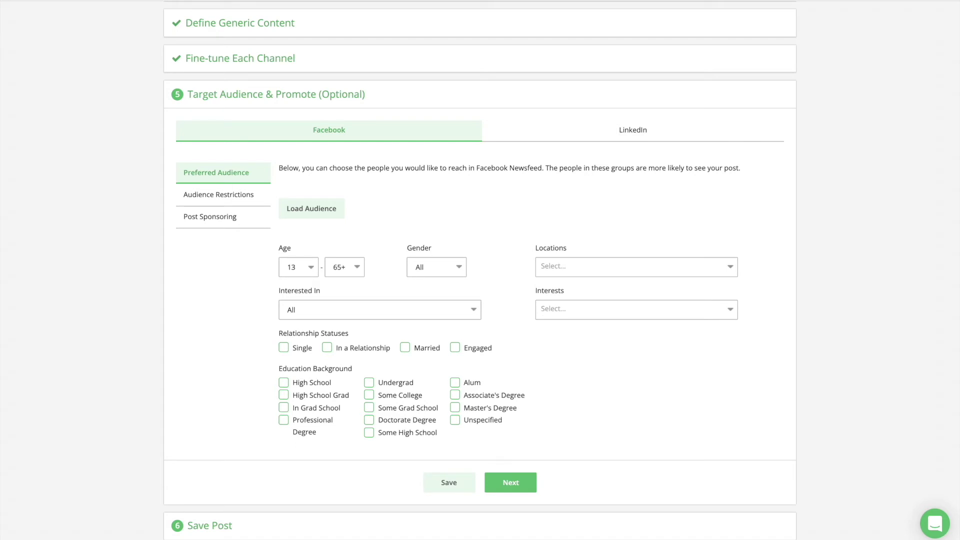
# Skip audience targeting and schedule the YouTube Watch Time post for Dec 03, 2021 18:00 PST.
pyautogui.click(510, 483)
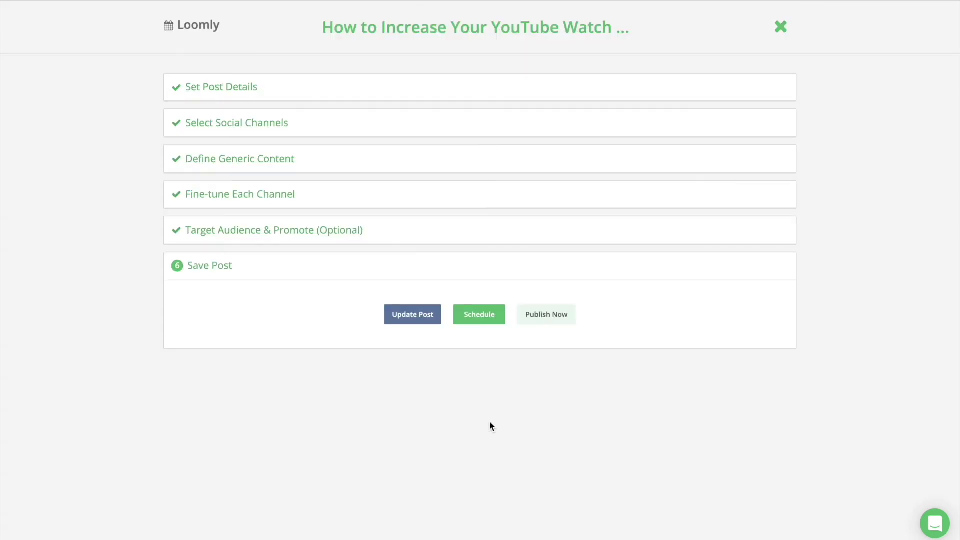
pyautogui.click(474, 318)
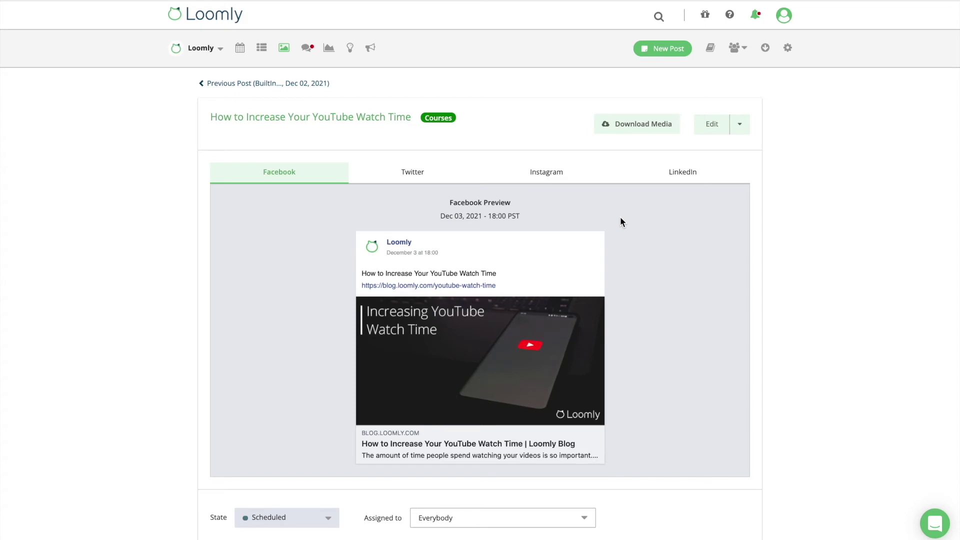
# Review the scheduled post's Twitter and Instagram previews.
pyautogui.click(426, 171)
pyautogui.scroll(-5, 429, 174)
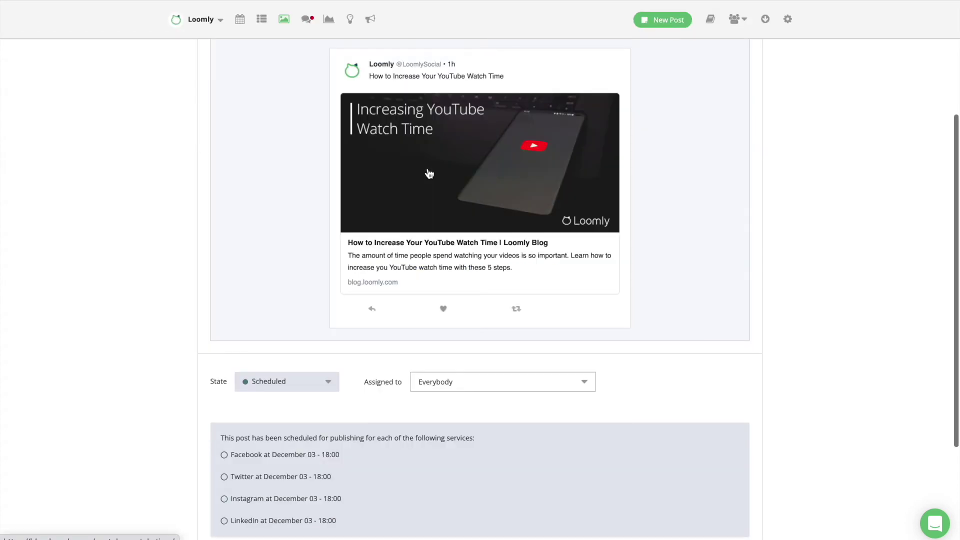
pyautogui.scroll(3, 435, 170)
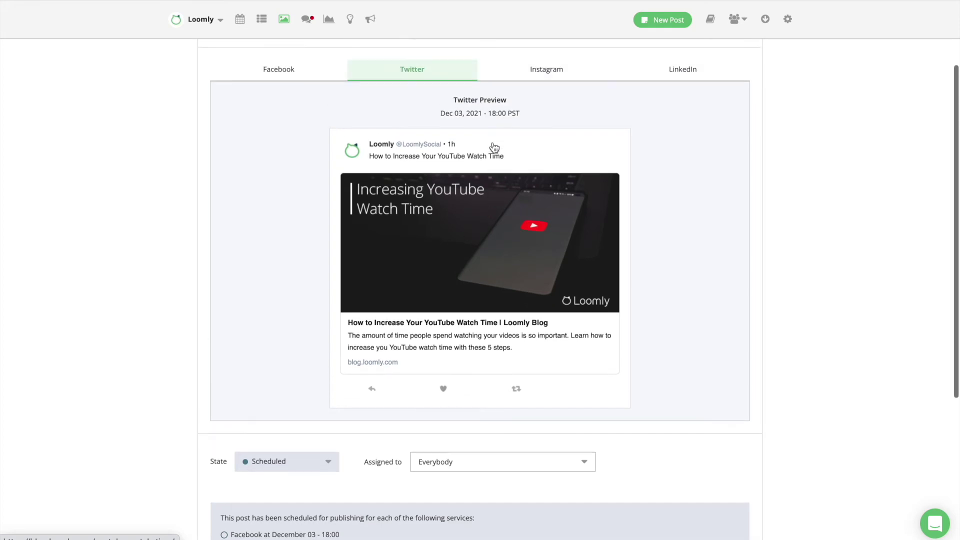
pyautogui.click(545, 68)
pyautogui.scroll(-2, 536, 97)
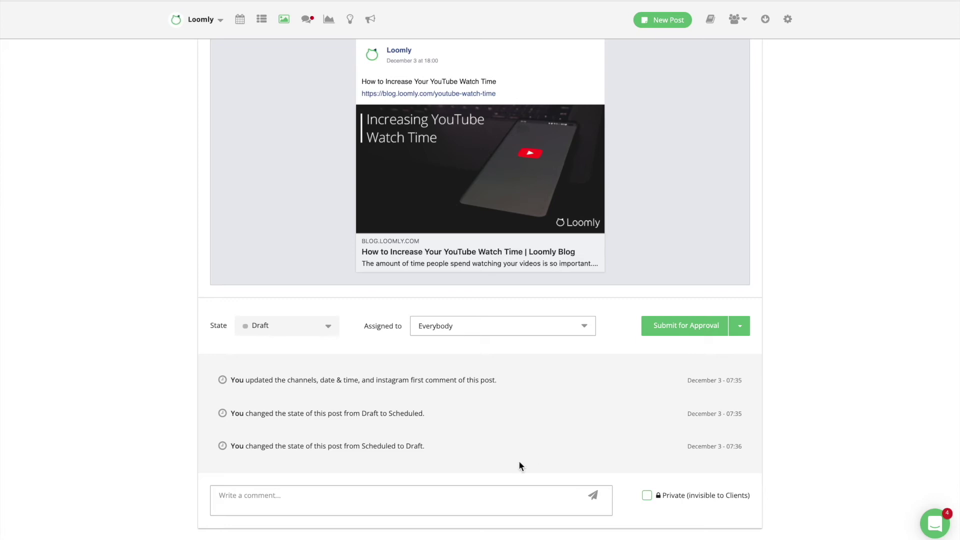
pyautogui.click(458, 497)
pyautogui.write('@')
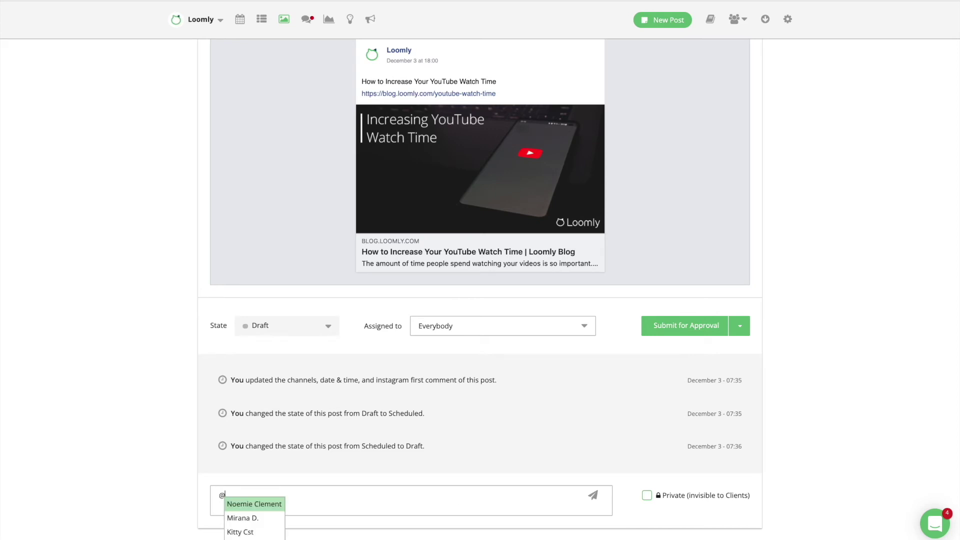
pyautogui.click(274, 531)
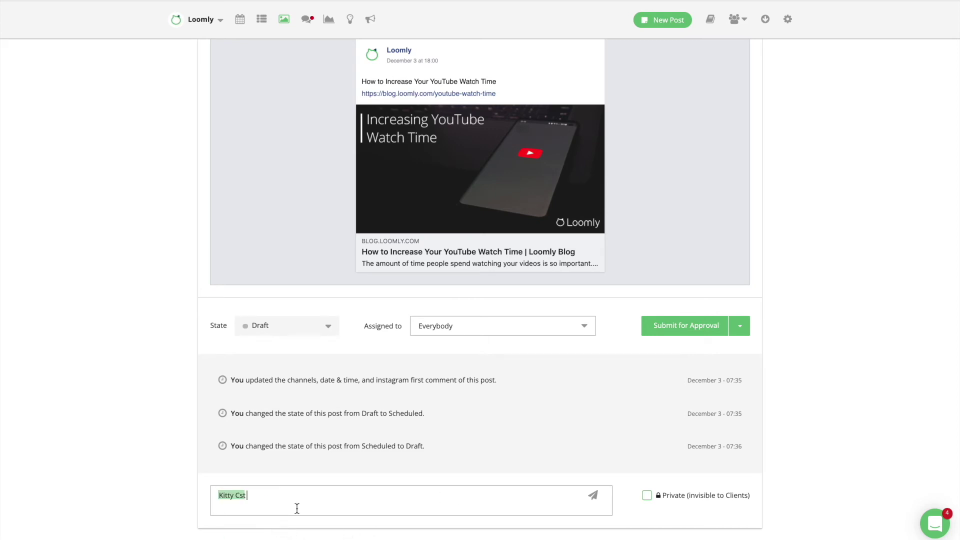
pyautogui.write("It's ready for you to review")
# Post the review-request comment and assign the Facebook conversation to a teammate.
pyautogui.click(593, 496)
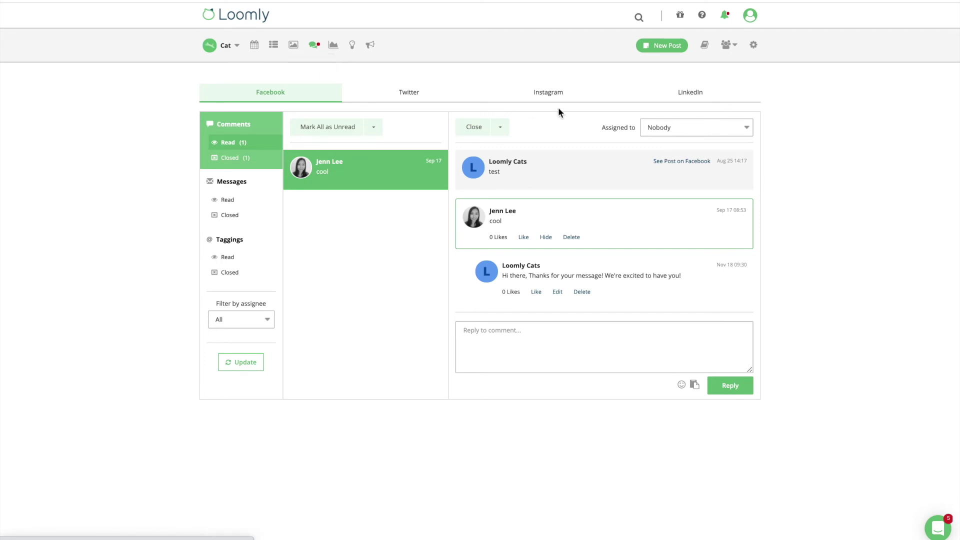
pyautogui.click(749, 128)
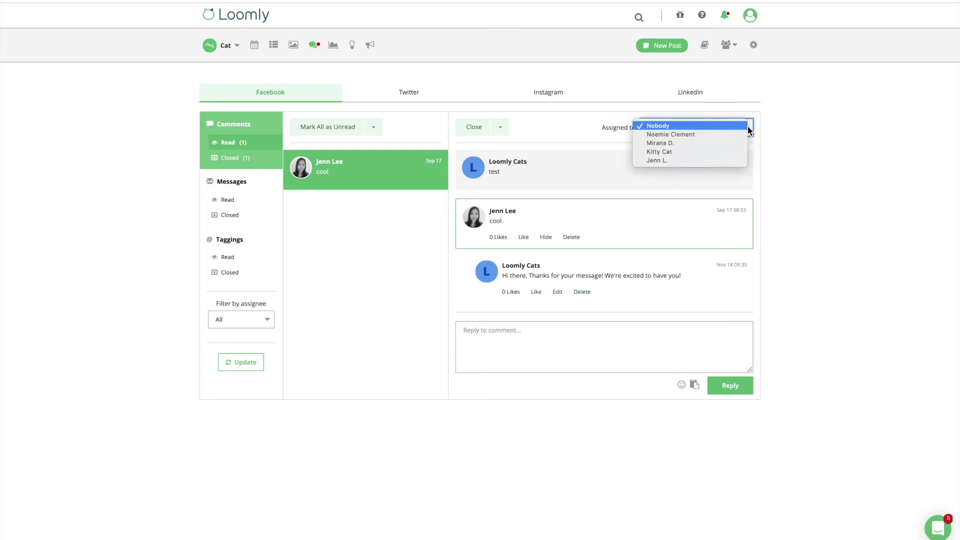
pyautogui.click(740, 143)
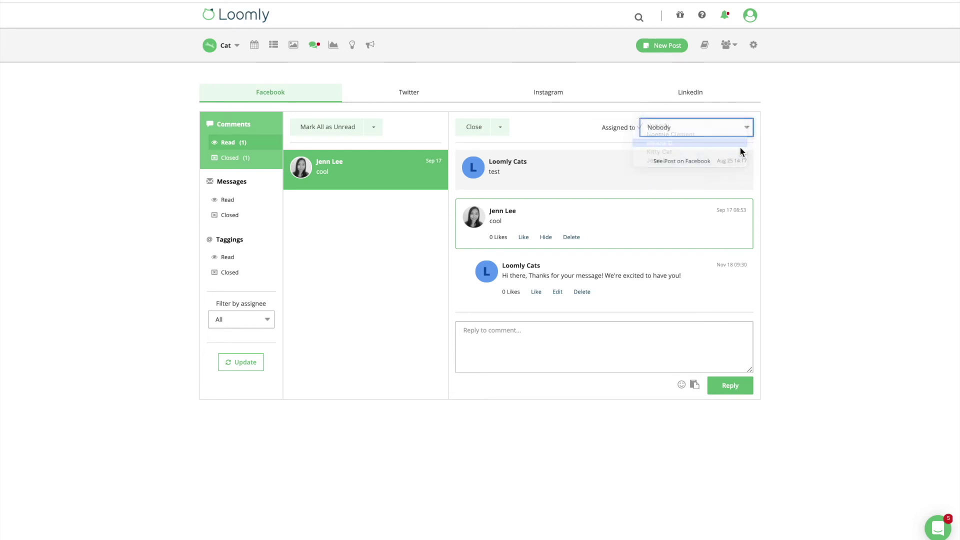
# Reply 'Hello' to the Facebook comment.
pyautogui.click(686, 340)
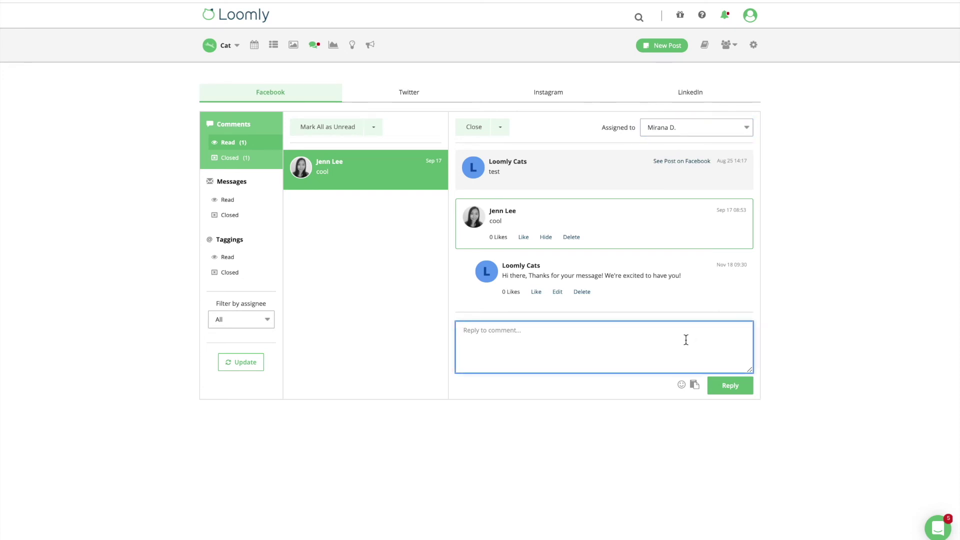
pyautogui.write('Hello!')
pyautogui.click(742, 386)
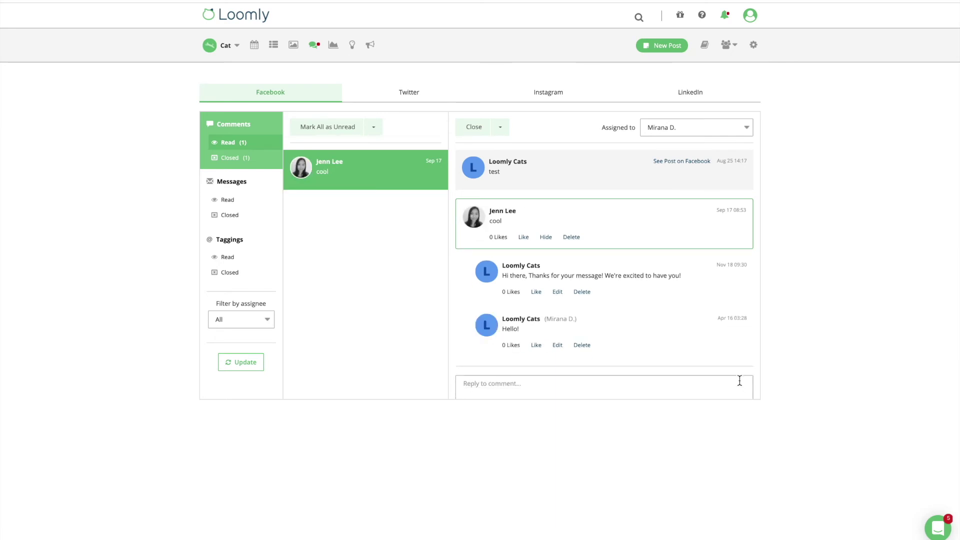
pyautogui.click(740, 381)
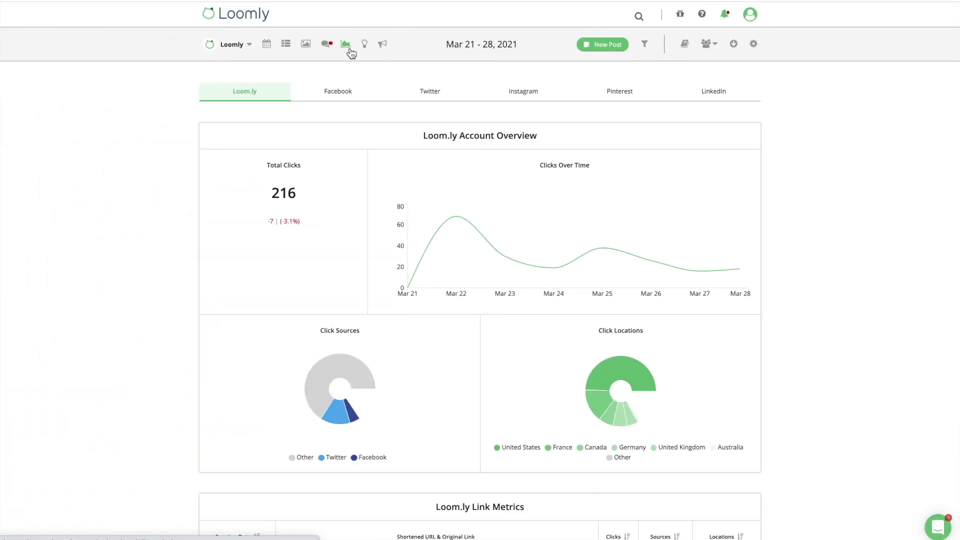
# Review the Facebook account analytics, including 4 posts published and 627 total reach.
pyautogui.click(339, 93)
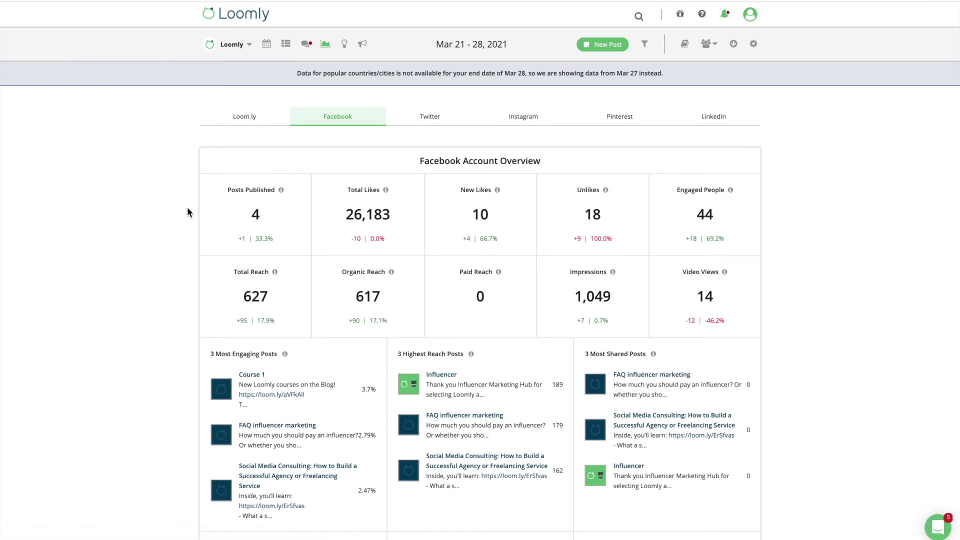
pyautogui.scroll(-3, 168, 232)
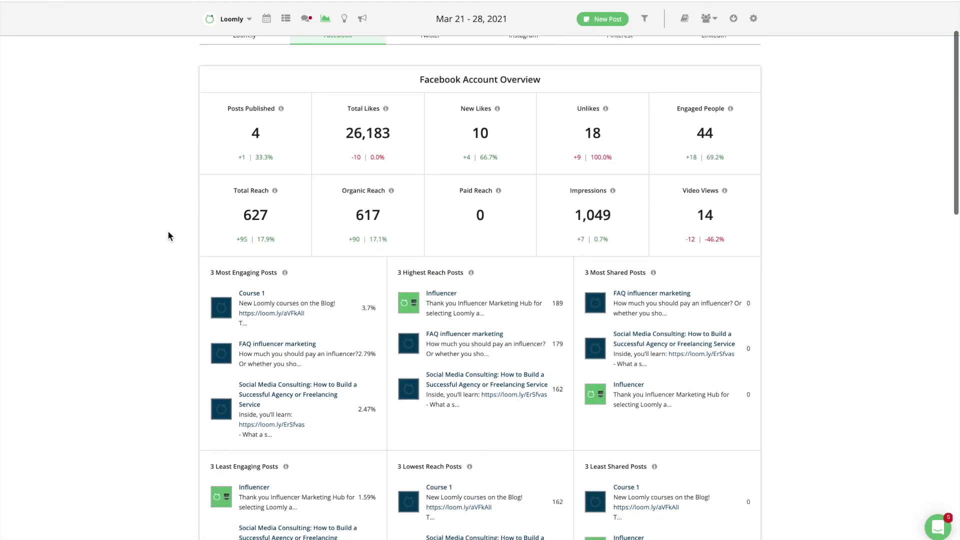
pyautogui.scroll(-3, 168, 236)
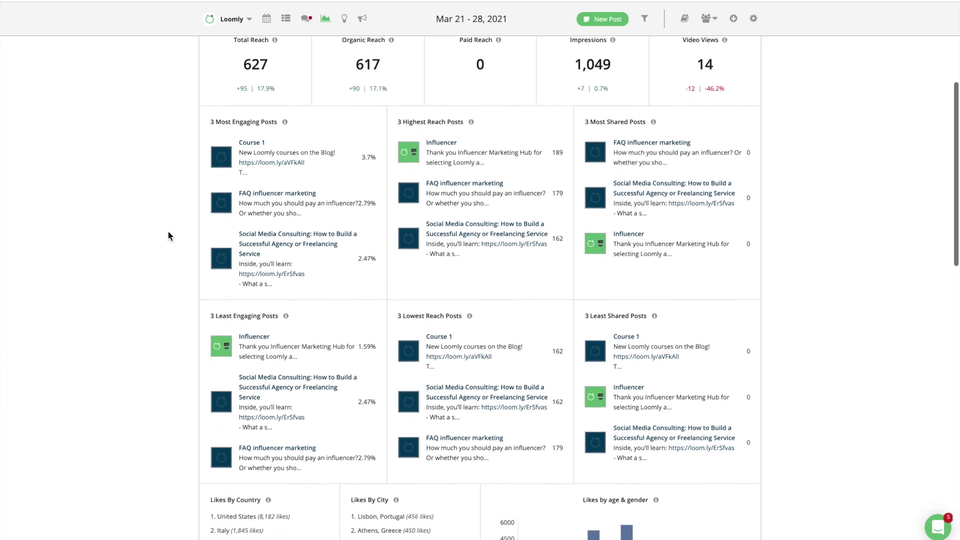
pyautogui.scroll(-2, 169, 228)
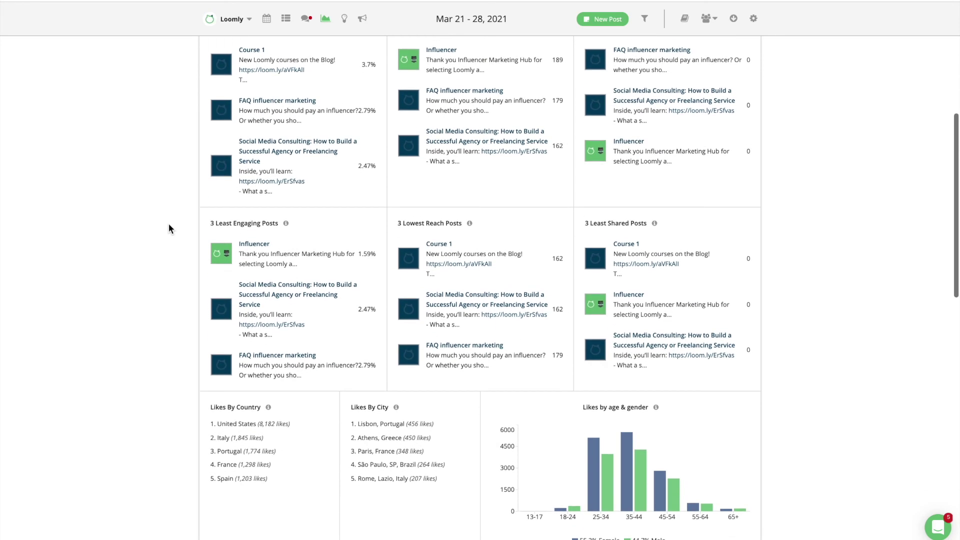
pyautogui.scroll(-4, 169, 226)
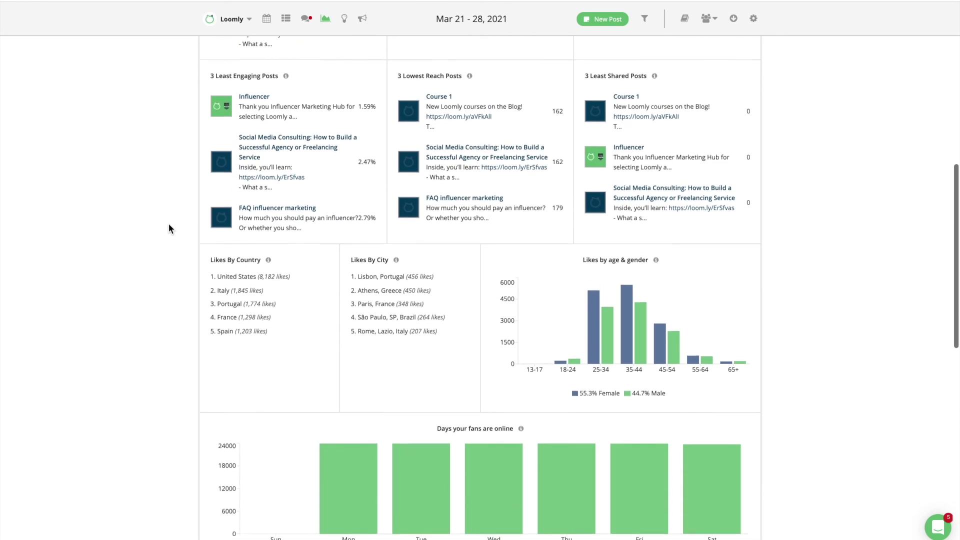
pyautogui.scroll(-4, 169, 228)
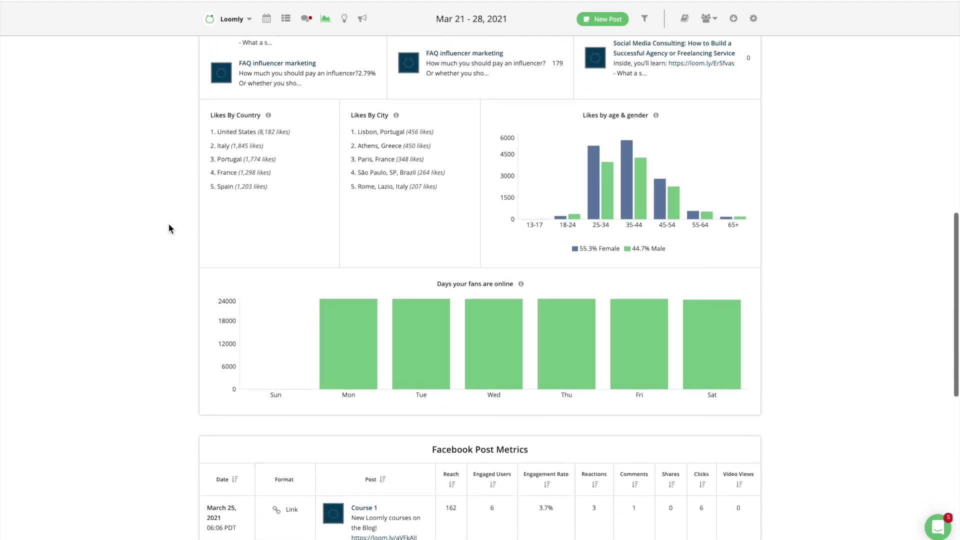
pyautogui.scroll(-5, 169, 229)
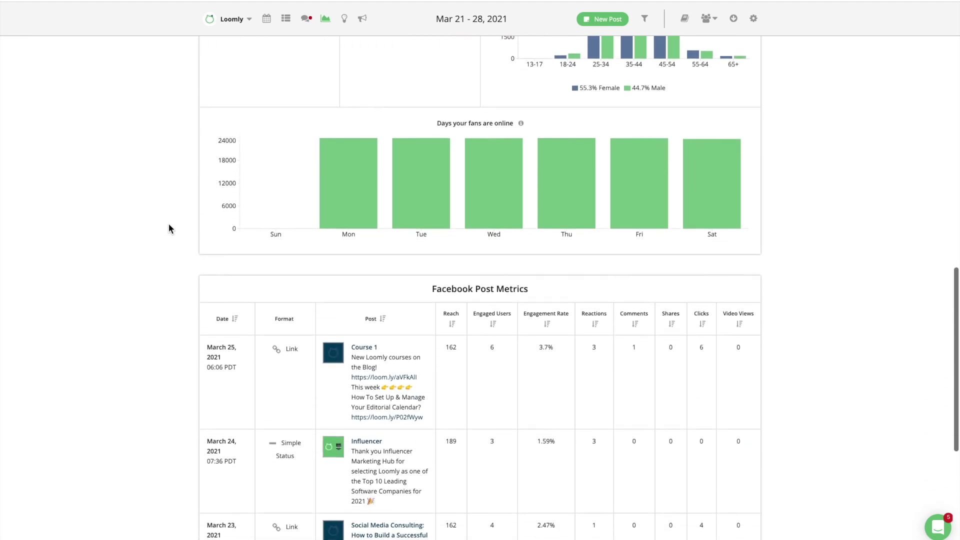
pyautogui.scroll(-1, 169, 229)
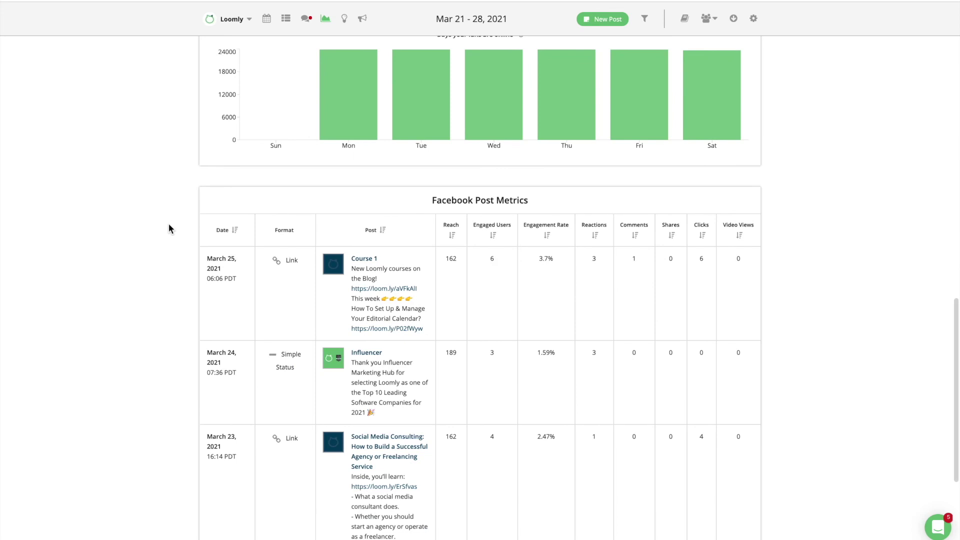
pyautogui.scroll(6, 169, 228)
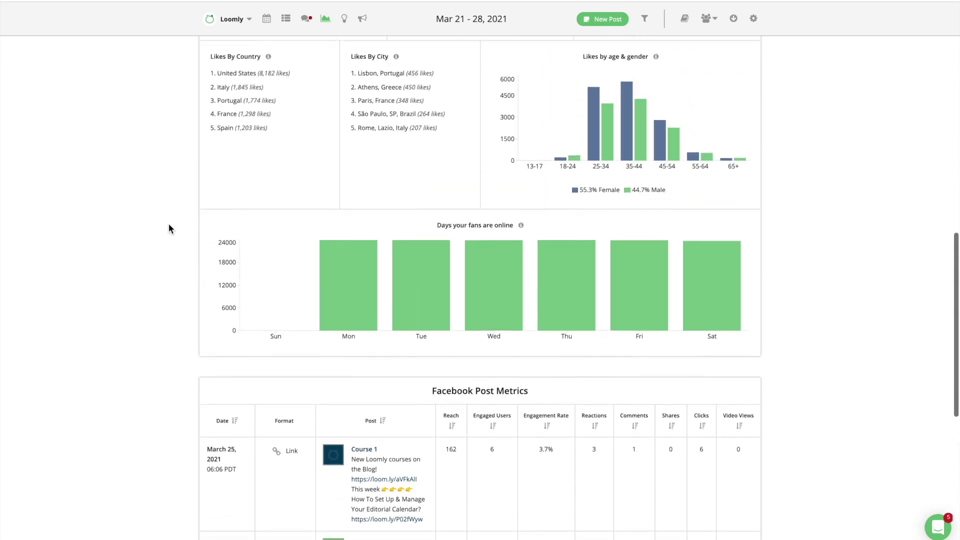
pyautogui.scroll(4, 169, 228)
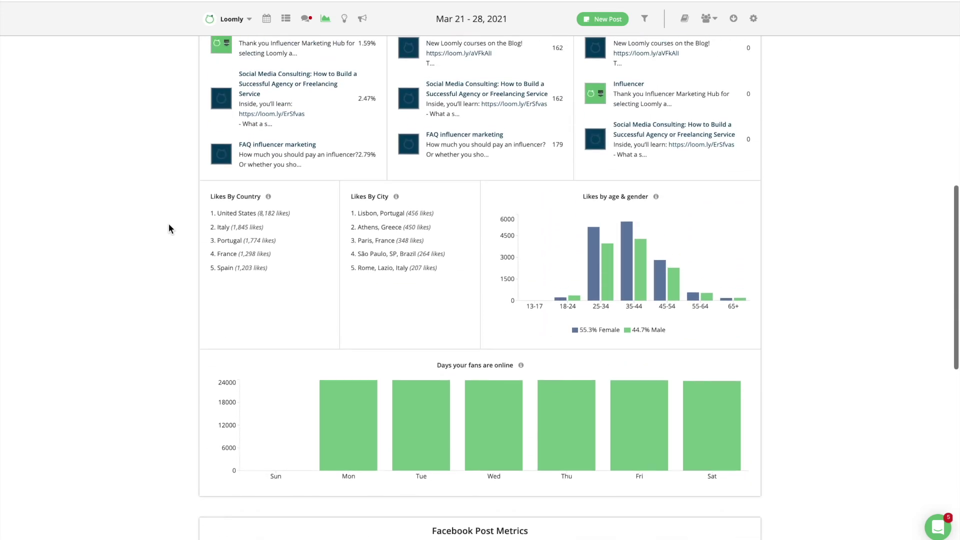
pyautogui.scroll(4, 168, 225)
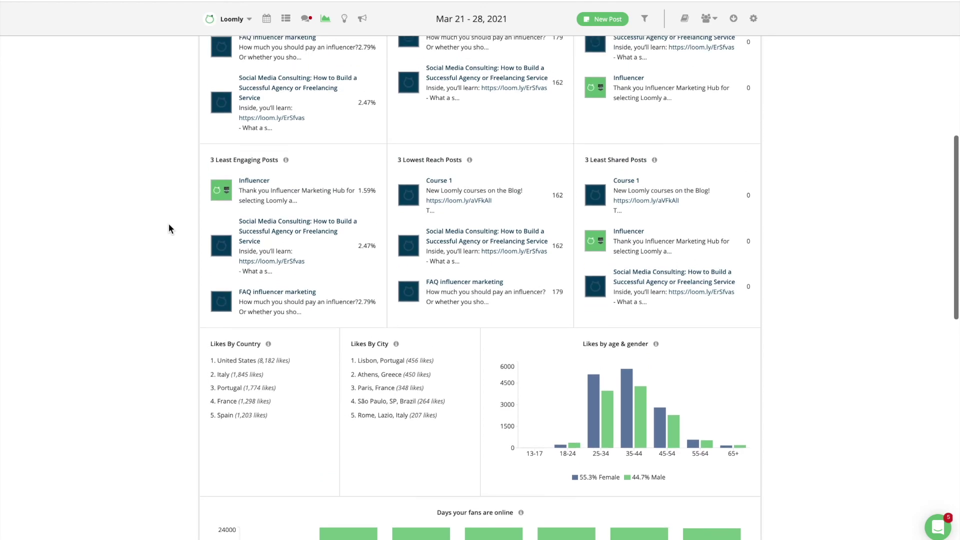
pyautogui.scroll(2, 170, 227)
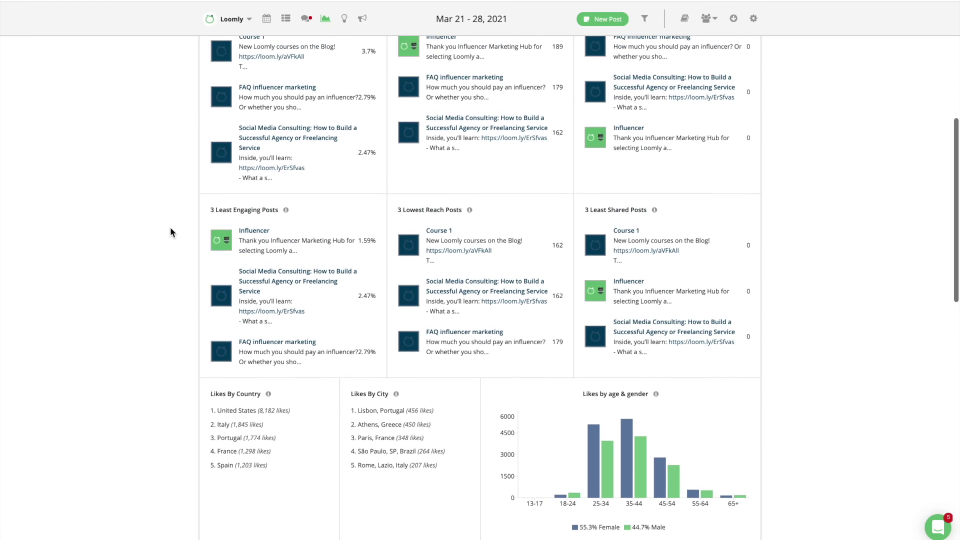
pyautogui.scroll(4, 171, 228)
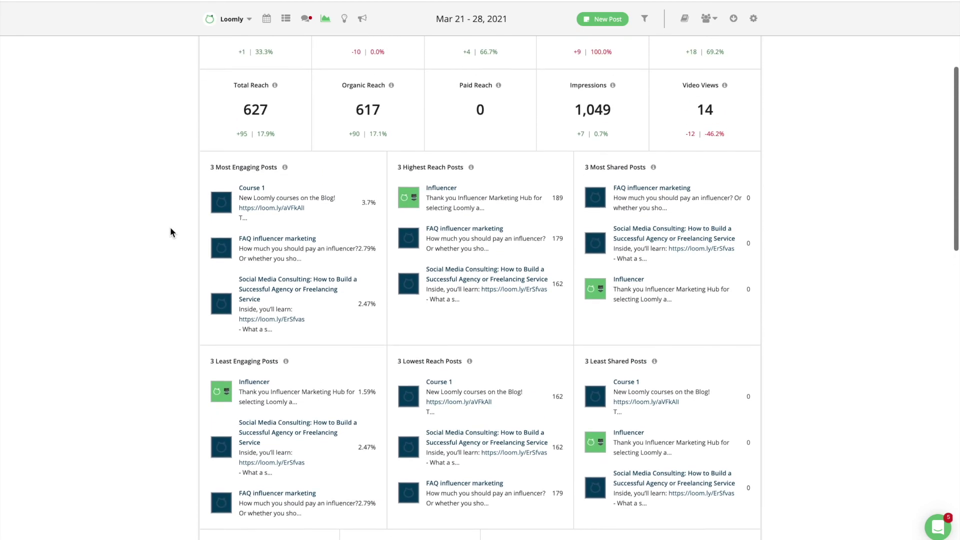
pyautogui.scroll(2, 170, 227)
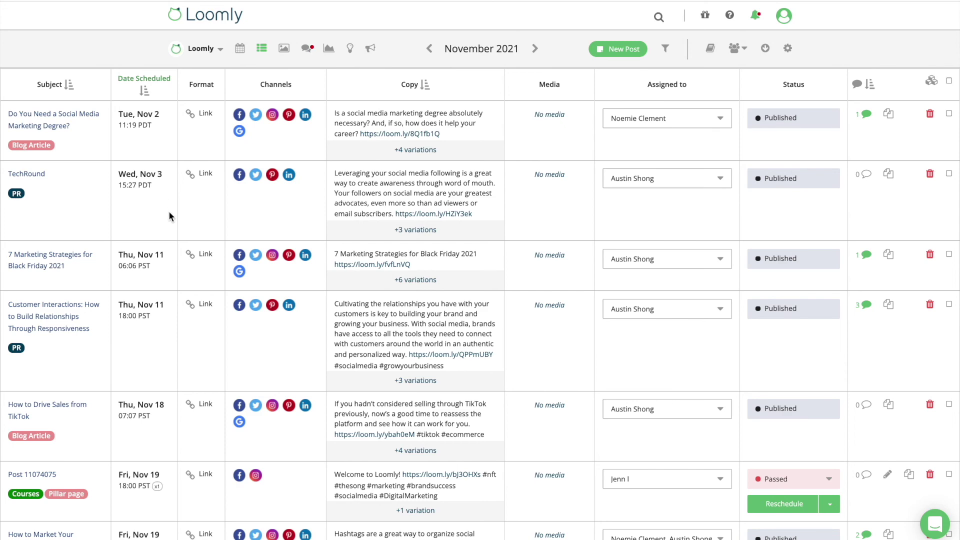
pyautogui.scroll(-3, 169, 214)
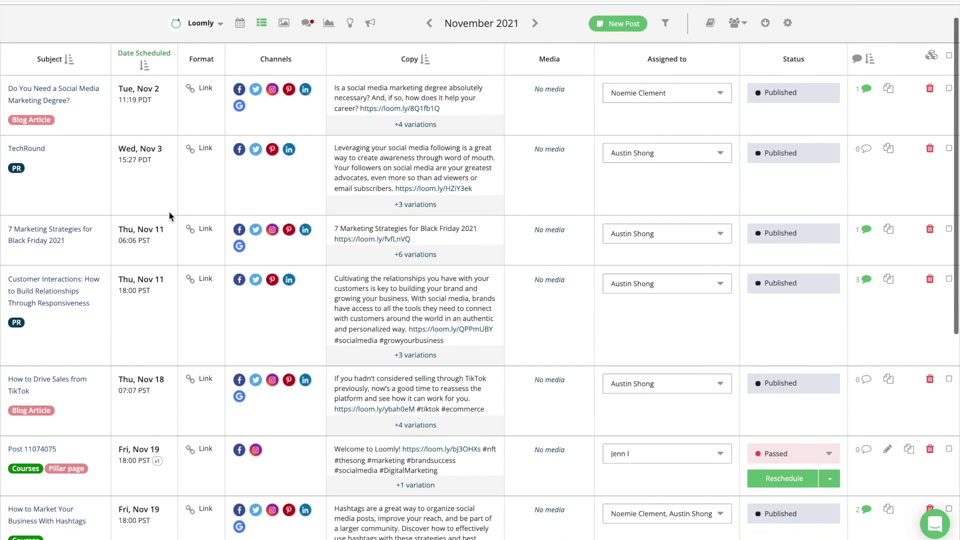
pyautogui.scroll(-3, 169, 216)
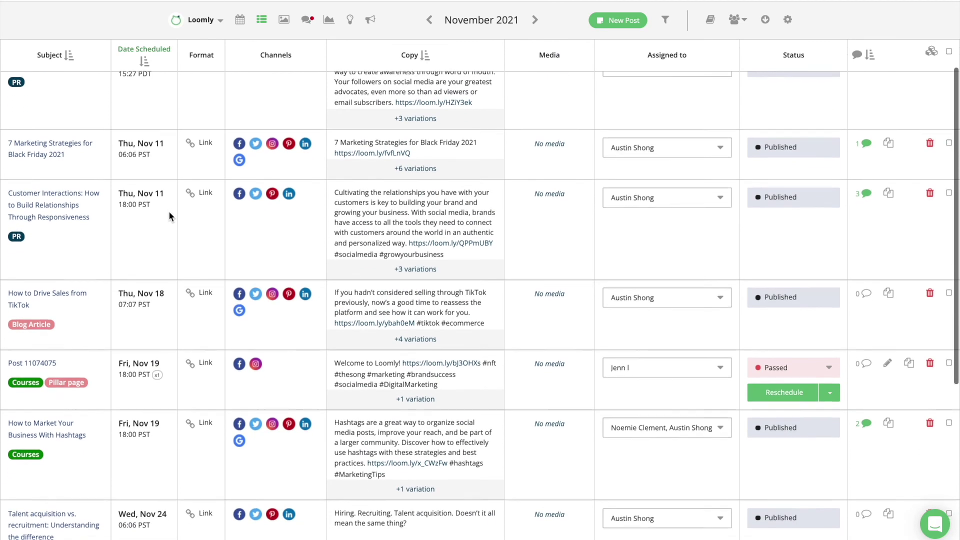
pyautogui.scroll(-3, 169, 217)
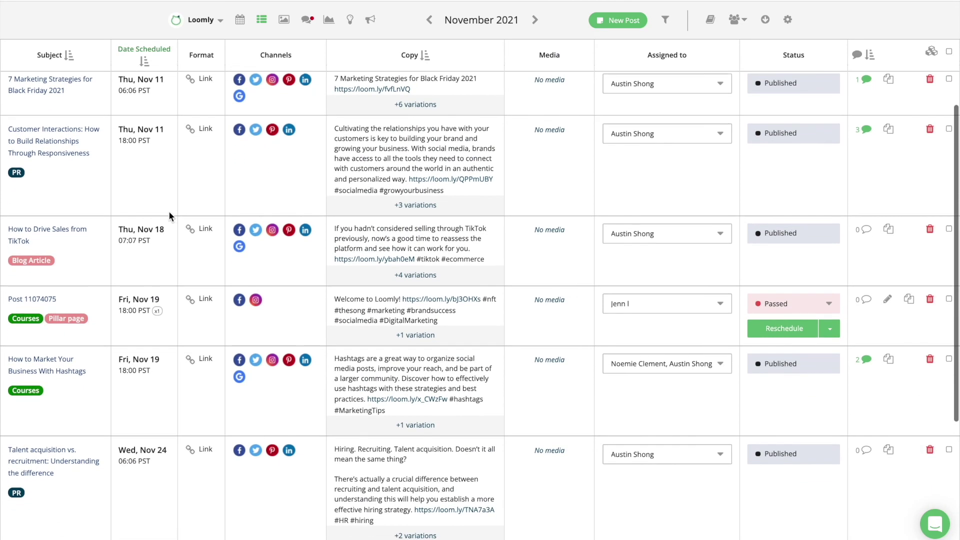
pyautogui.scroll(-2, 169, 216)
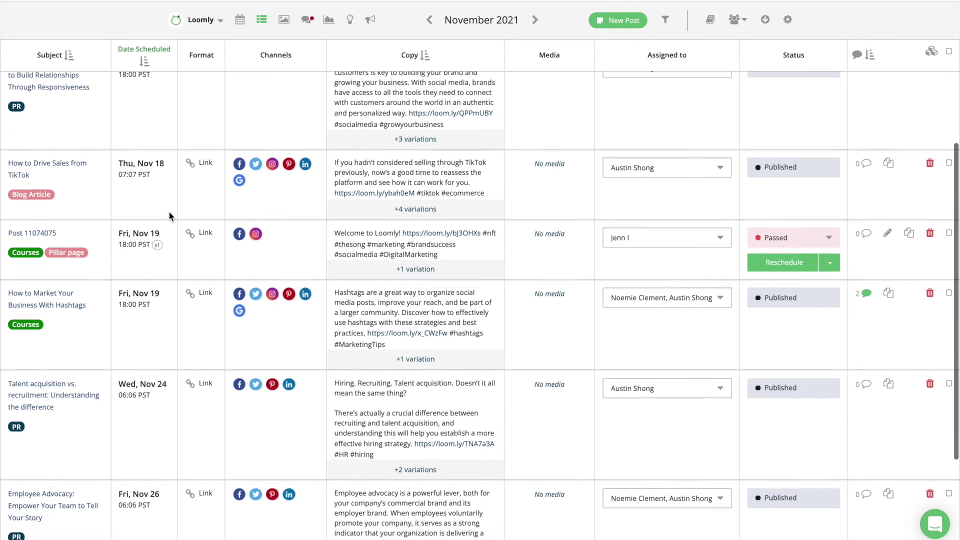
pyautogui.scroll(2, 169, 216)
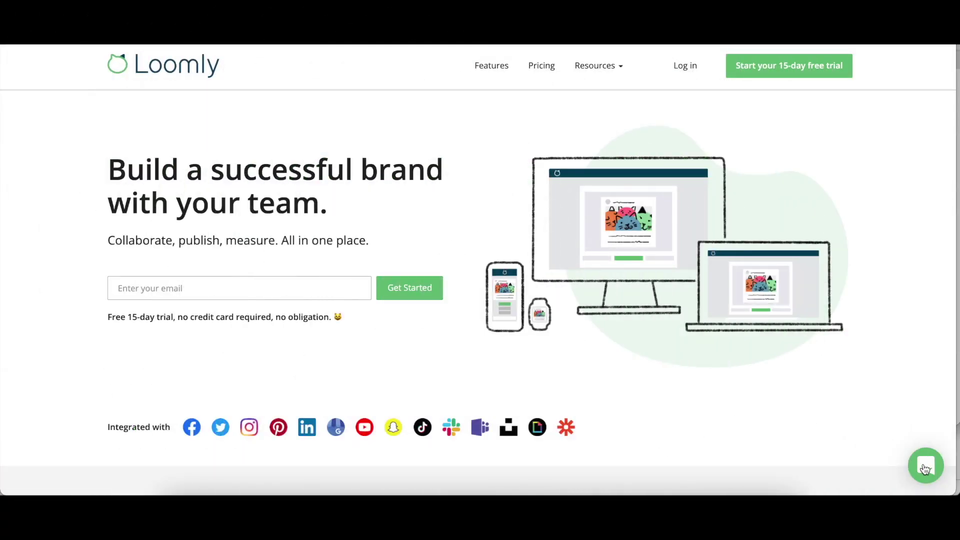
# Start a new support chat conversation with the message 'Hi!'.
pyautogui.click(926, 467)
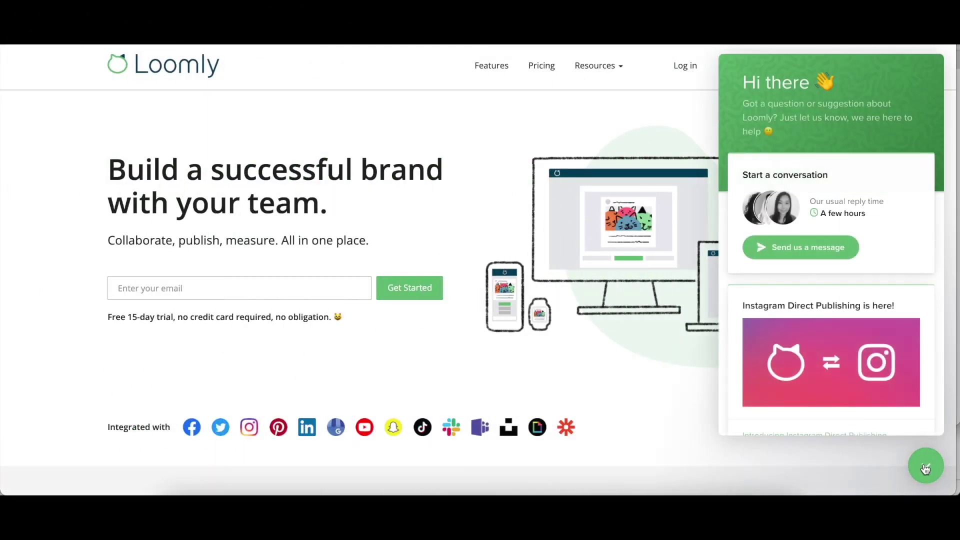
pyautogui.click(816, 254)
pyautogui.write('Hi!')
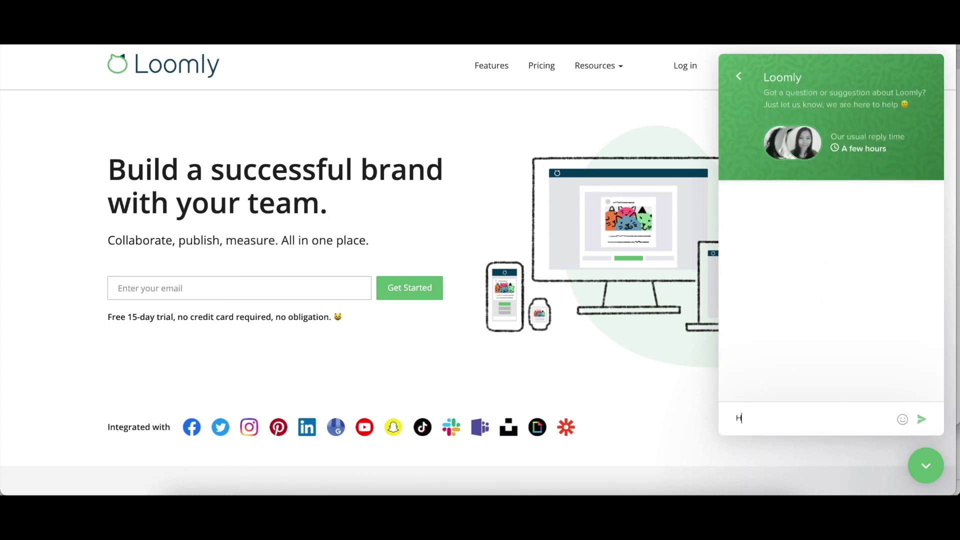